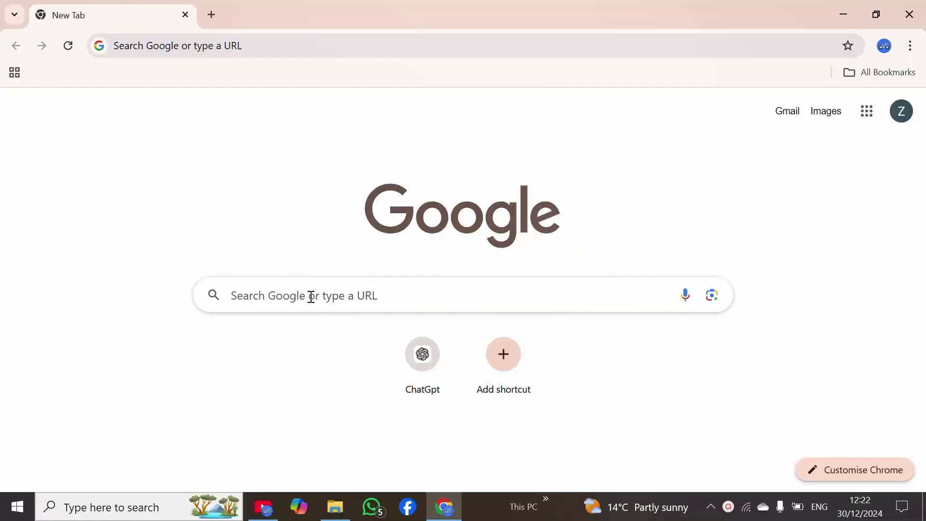
# Search Google for 'kling ai' using the dropdown suggestion
pyautogui.click(311, 296)
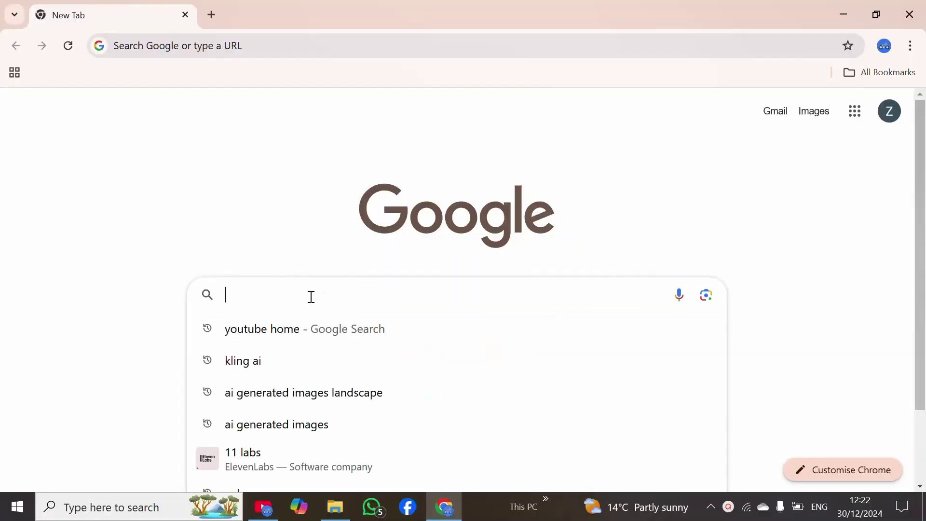
pyautogui.click(247, 368)
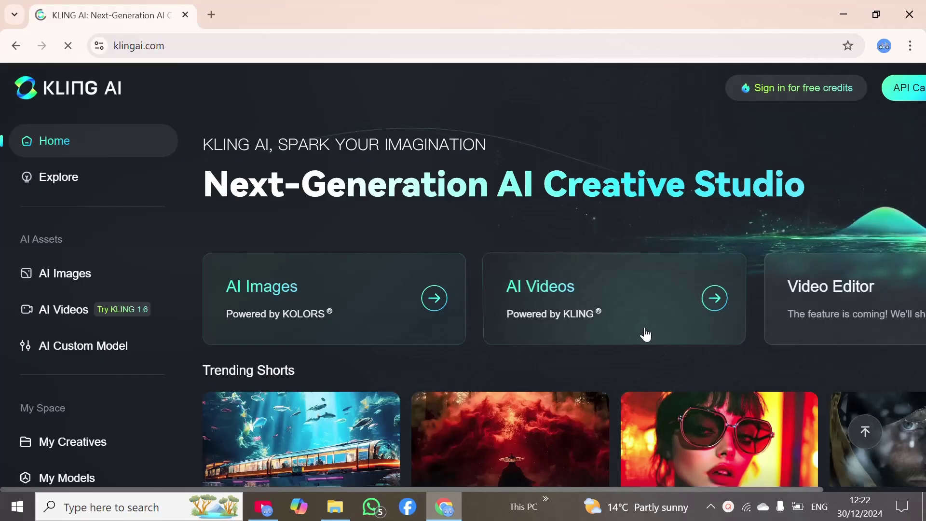
# Sign in to klingai.com with the autofilled account, showing Pro status and 876.50 credits
pyautogui.scroll(-1, 645, 334)
pyautogui.scroll(2, 645, 334)
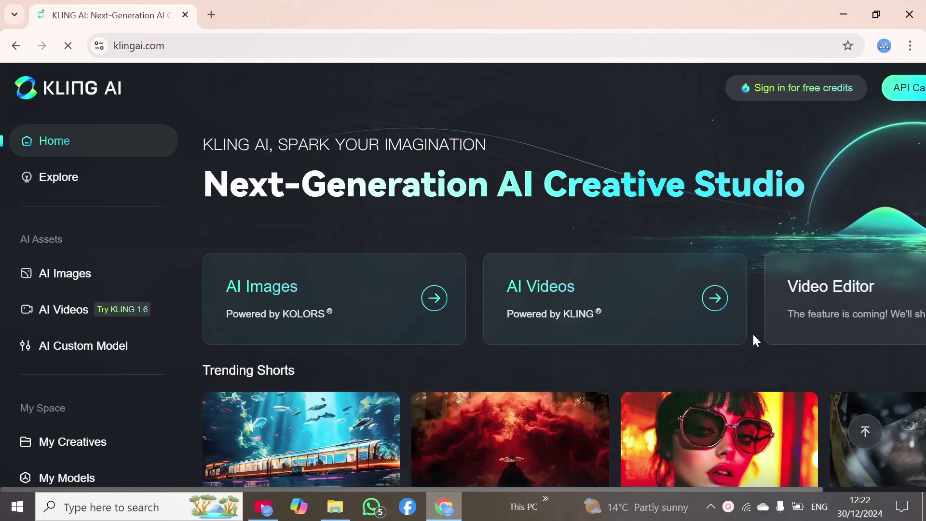
pyautogui.hscroll(1, 754, 340)
pyautogui.hscroll(2, 752, 332)
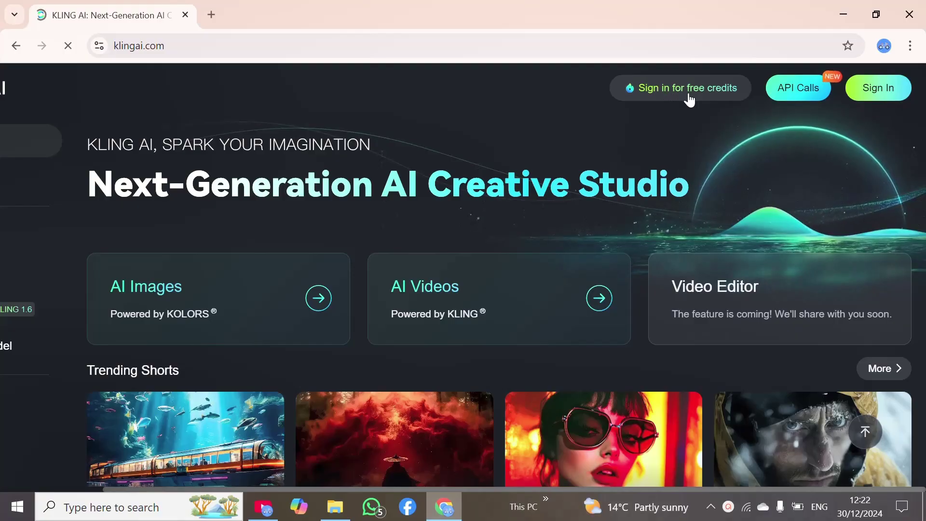
pyautogui.click(886, 101)
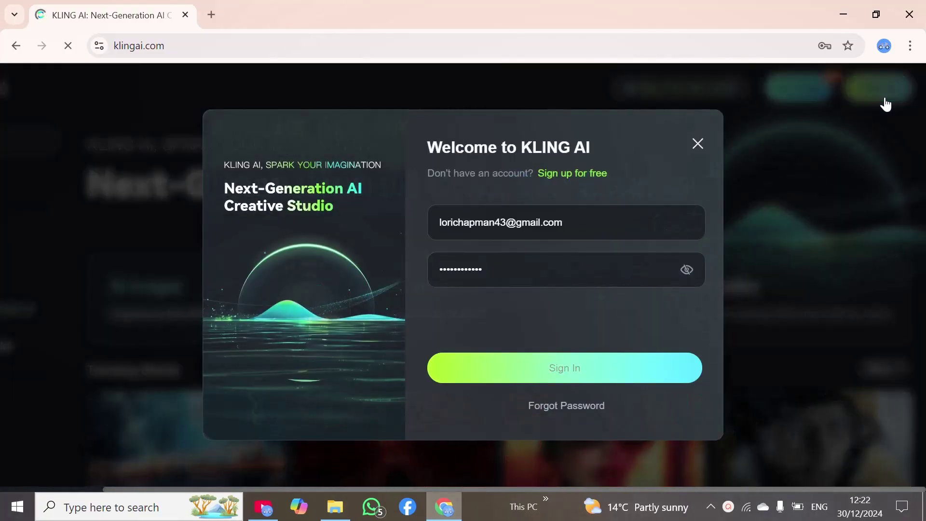
pyautogui.click(561, 376)
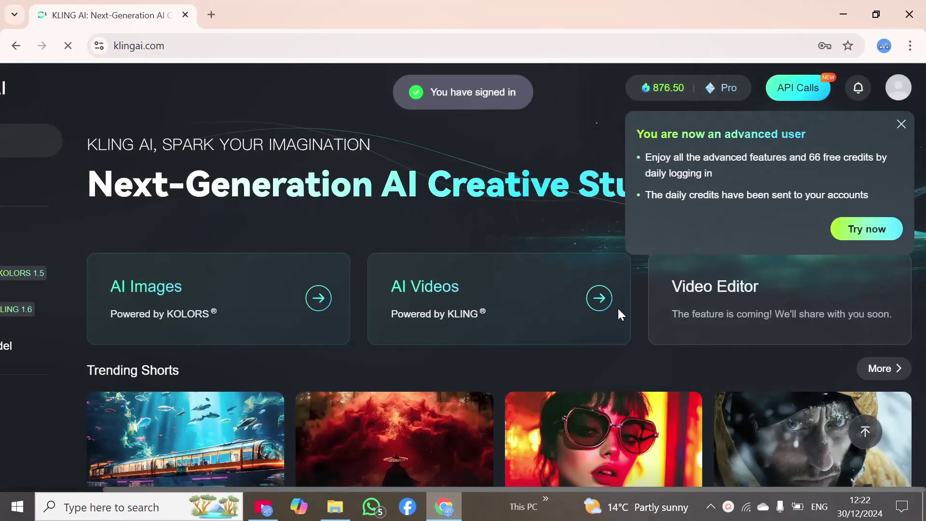
# Dismiss the advanced-user and upgrade notices, open AI Videos' Image to Video, keeping KLING 1.6
pyautogui.click(900, 126)
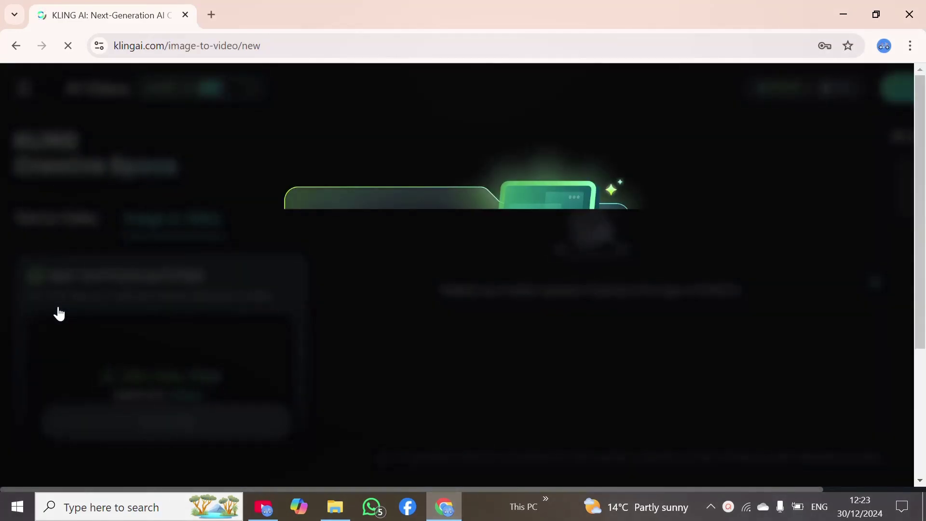
pyautogui.scroll(-4, 654, 310)
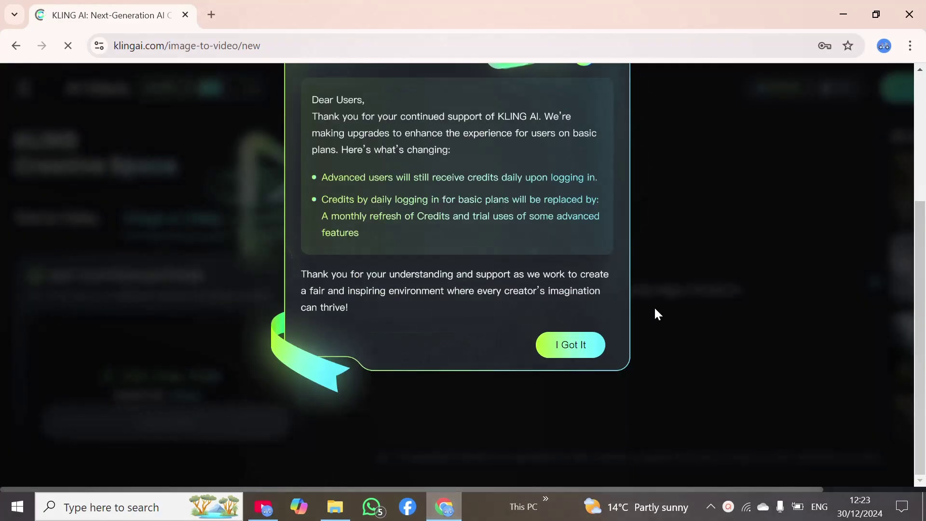
pyautogui.click(557, 347)
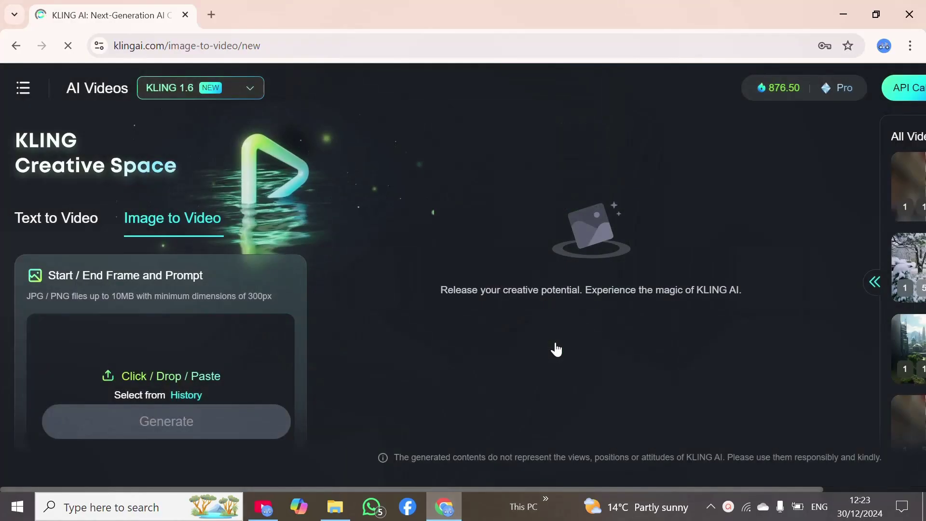
pyautogui.click(251, 90)
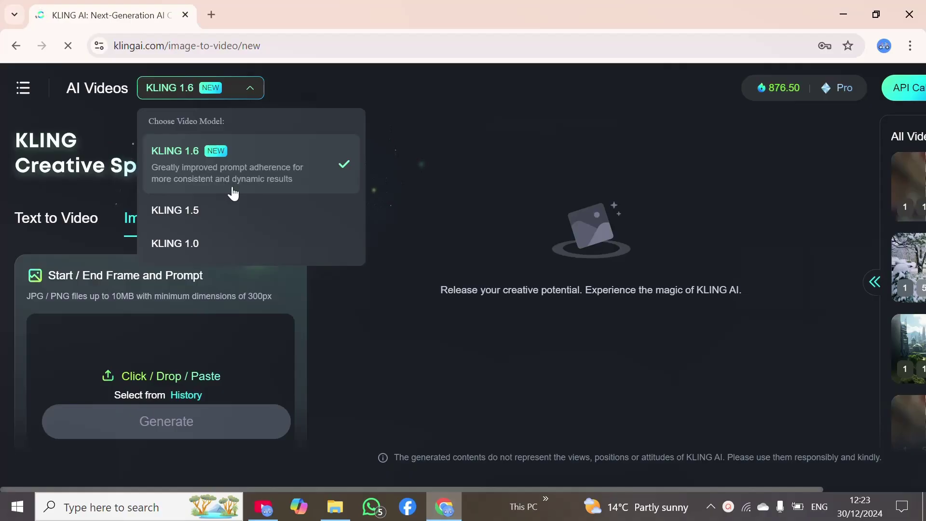
pyautogui.click(420, 172)
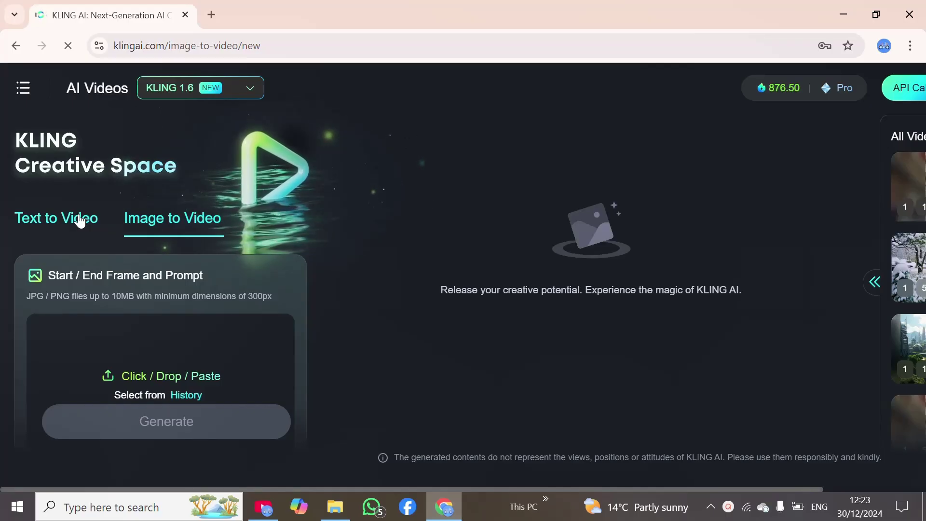
# Switch to Text to Video and review the model list, leaving KLING 1.6 selected
pyautogui.click(44, 224)
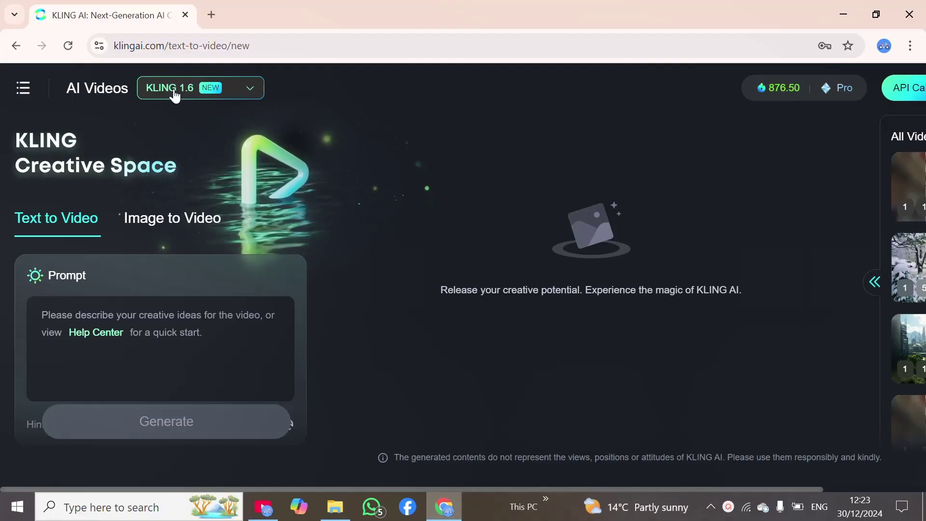
pyautogui.click(255, 93)
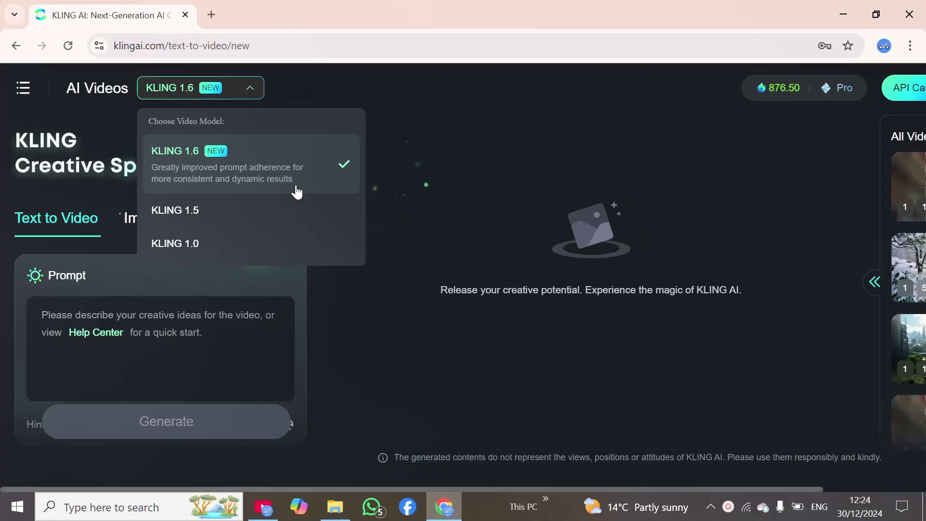
pyautogui.click(174, 92)
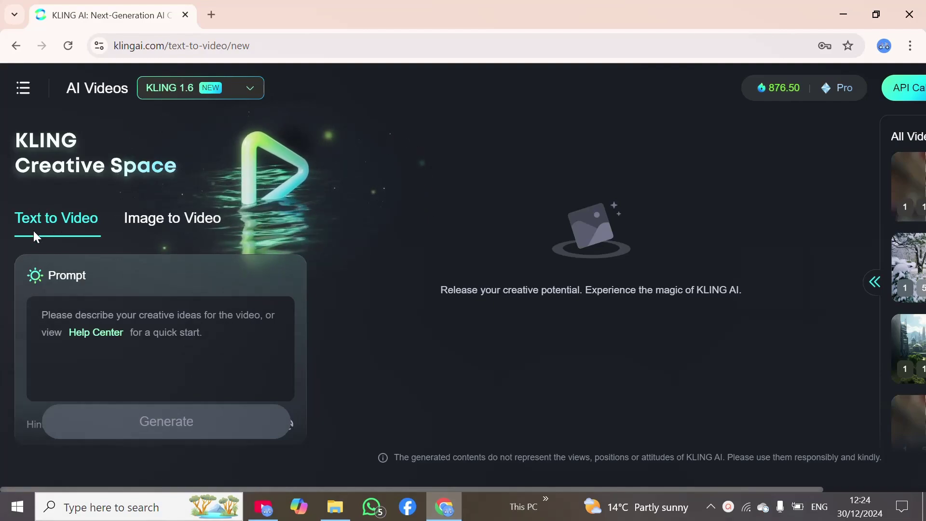
pyautogui.scroll(-3, 33, 230)
# Enter a prompt: two puppies playing in a flower garden, ultra realistic, cinematic, seen from a distance
pyautogui.scroll(1, 35, 232)
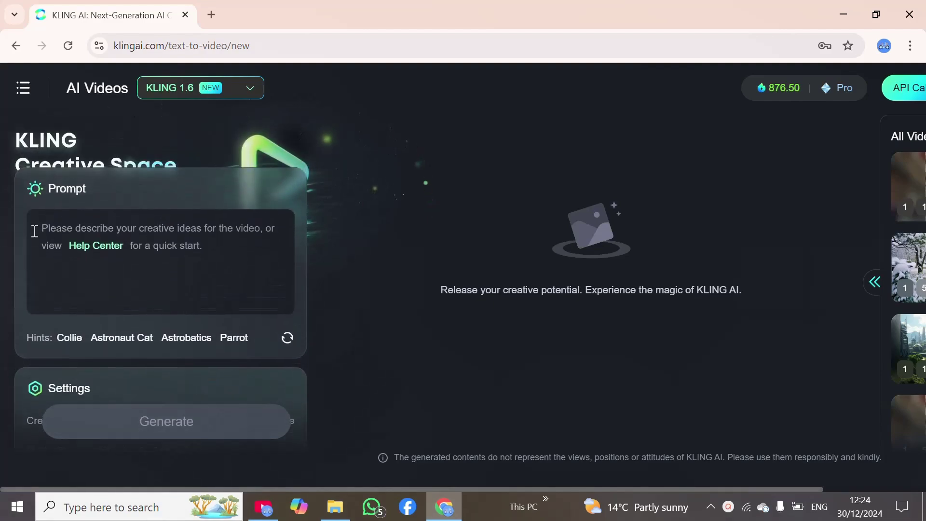
pyautogui.click(64, 240)
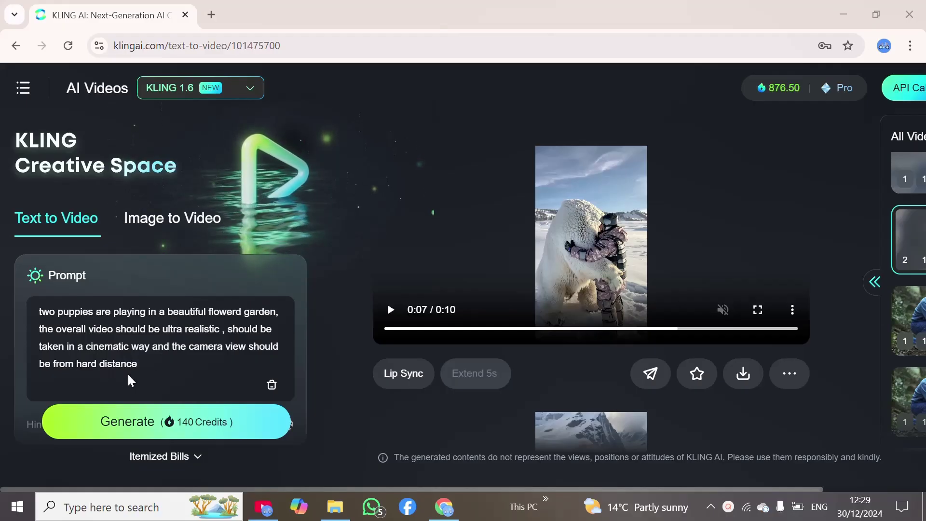
# Choose 16:9 aspect ratio, keeping Professional Mode, 10s duration and 2 generations
pyautogui.scroll(-3, 129, 381)
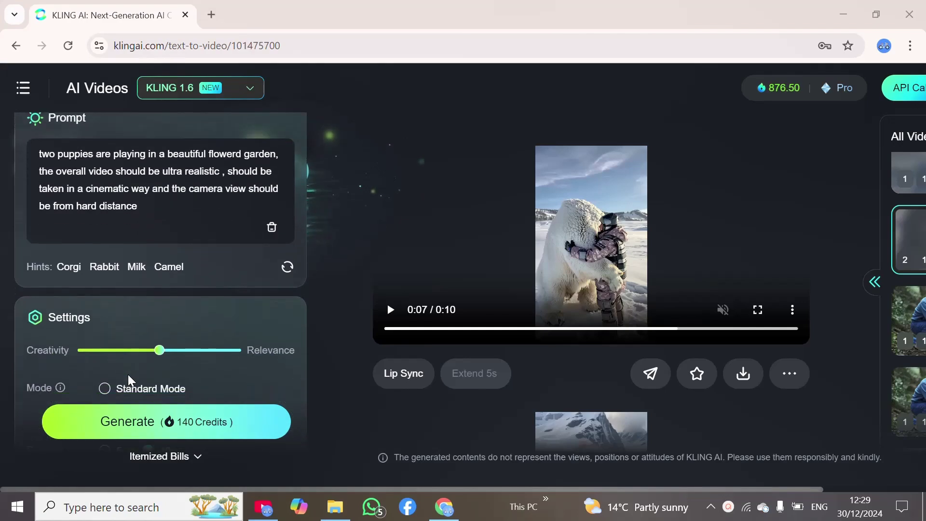
pyautogui.scroll(-1, 129, 381)
pyautogui.scroll(-1, 129, 381)
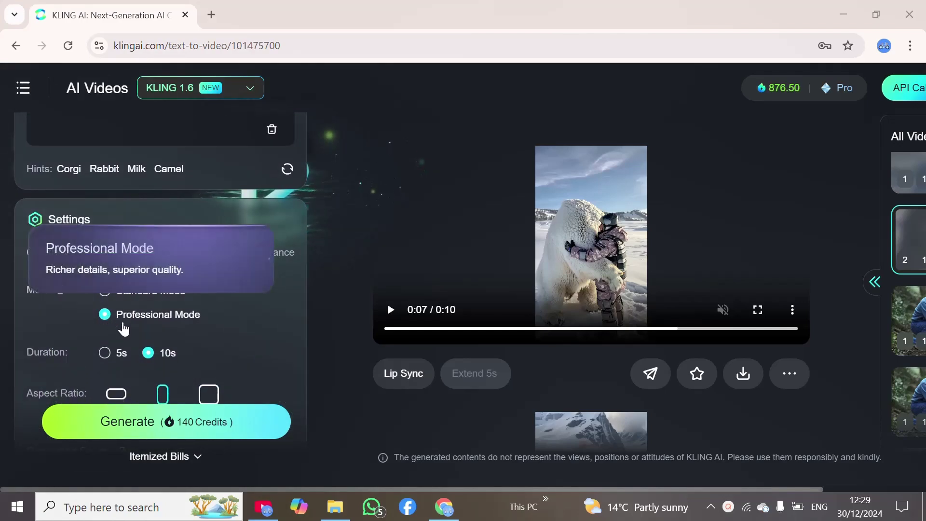
pyautogui.scroll(-1, 135, 329)
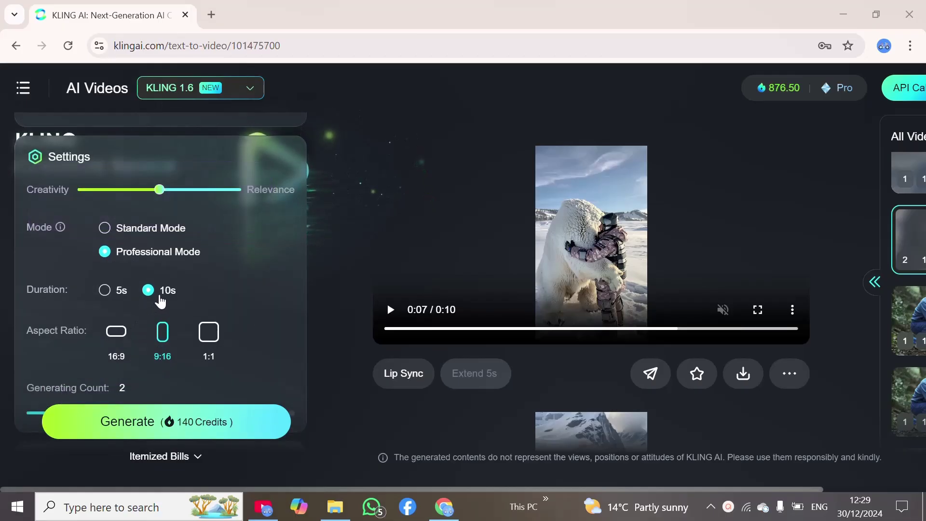
pyautogui.scroll(-1, 160, 301)
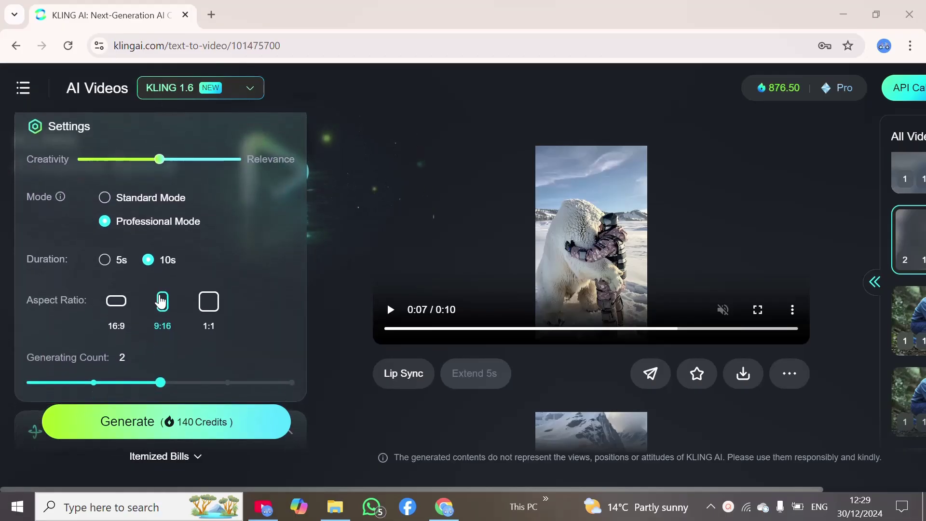
pyautogui.click(115, 315)
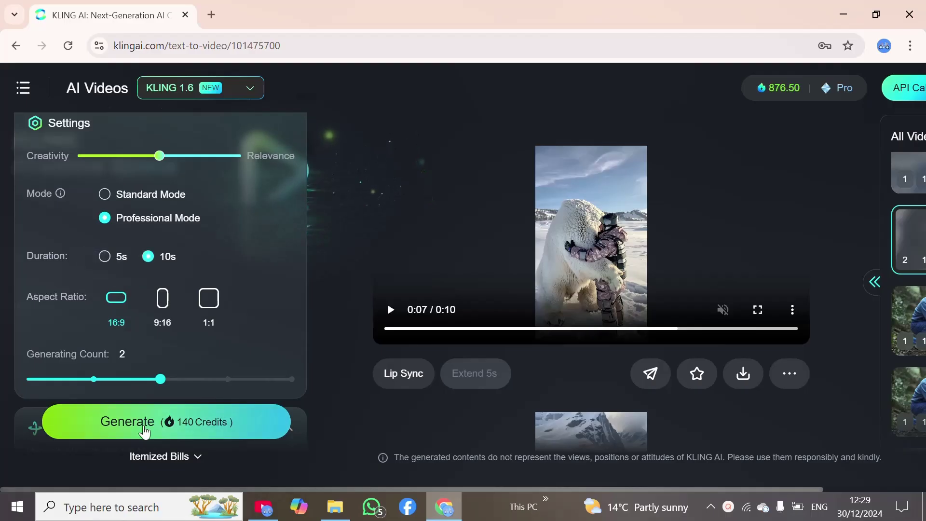
# Generate the puppies flower-garden videos for 140 credits, leaving 736.50 credits
pyautogui.click(144, 432)
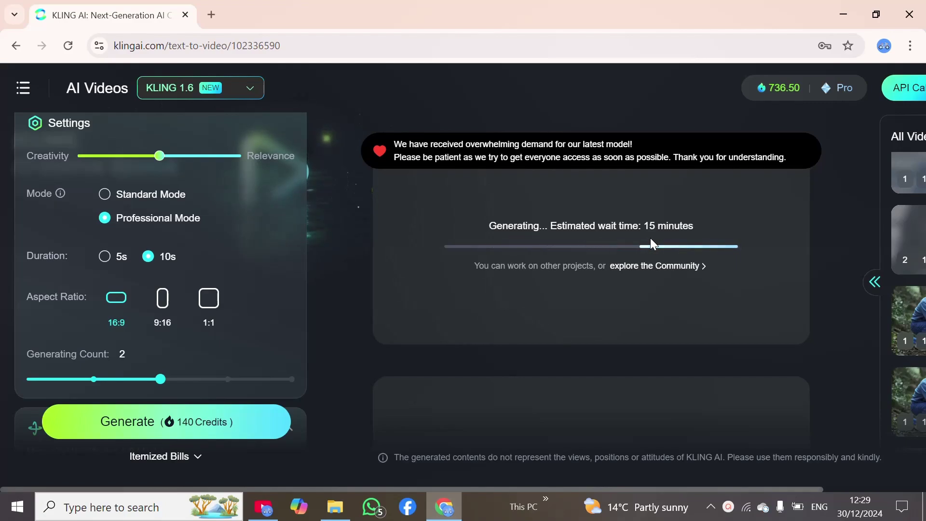
pyautogui.scroll(5, 238, 259)
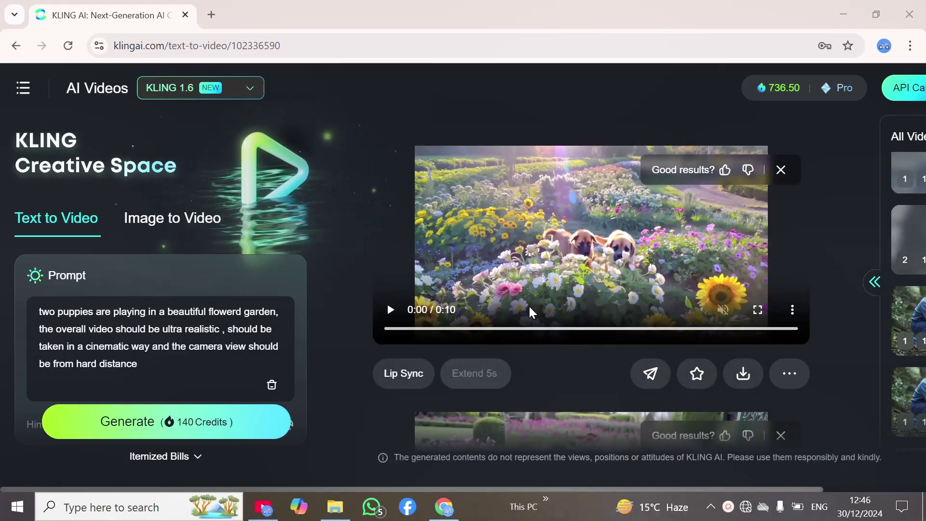
pyautogui.press('F11')
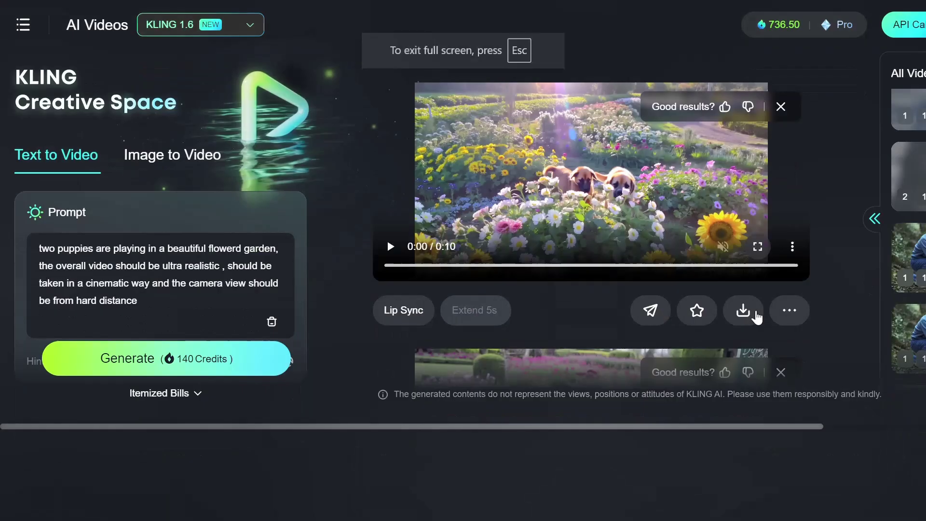
pyautogui.click(449, 215)
pyautogui.doubleClick(450, 215)
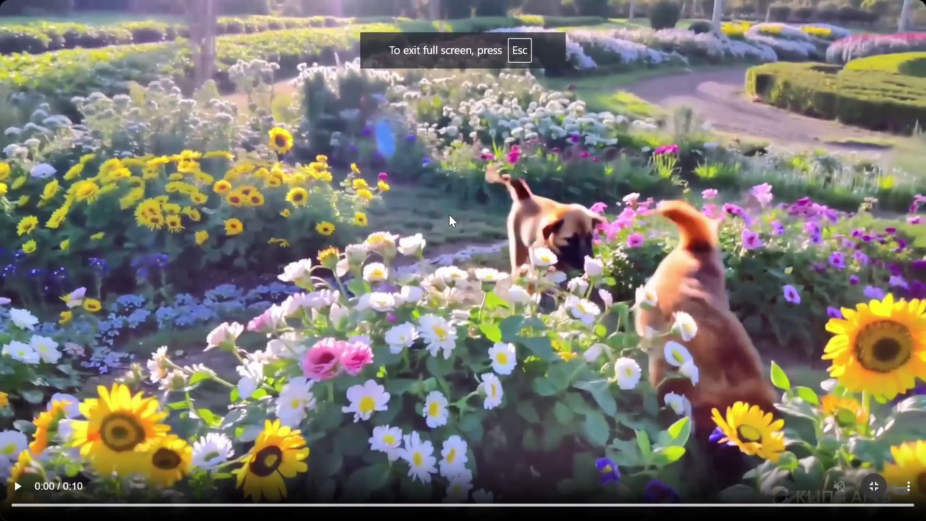
pyautogui.click(16, 506)
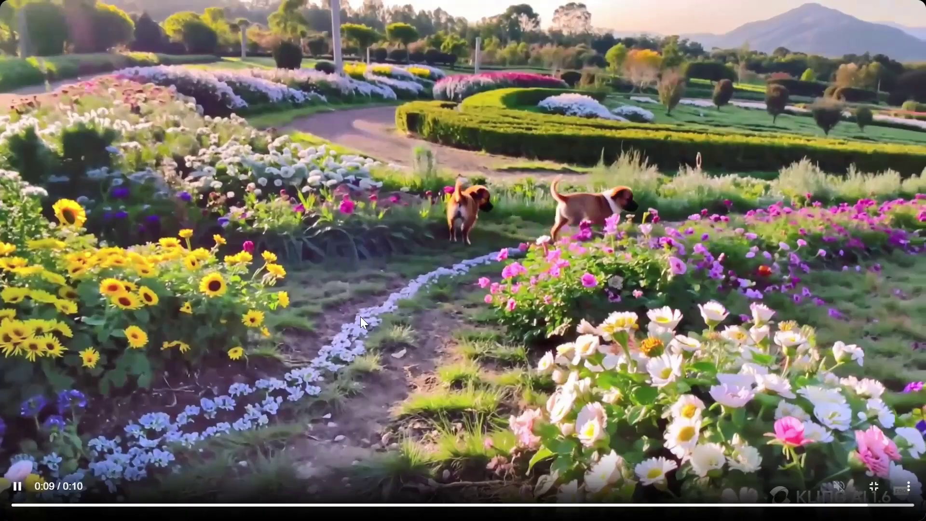
pyautogui.click(875, 488)
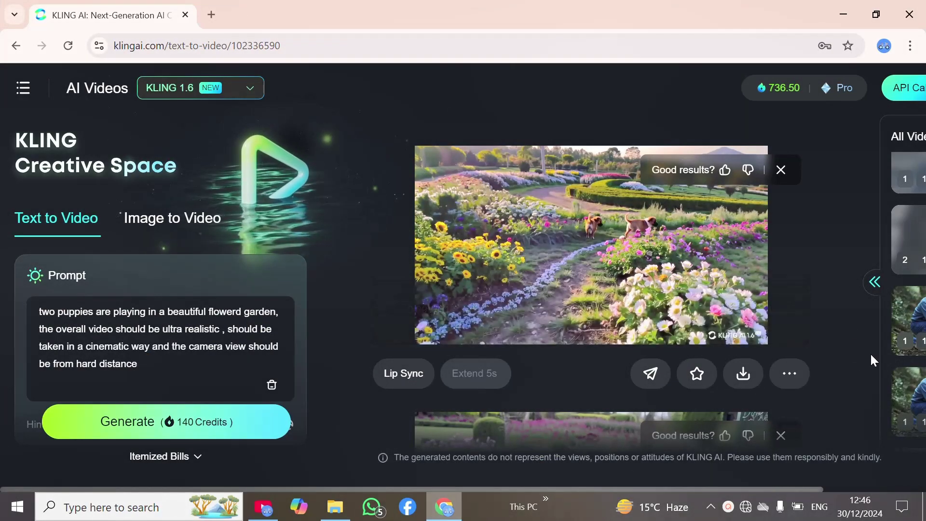
# Open the man-and-dog generation's image-to-video results from All Videos
pyautogui.hscroll(3, 869, 353)
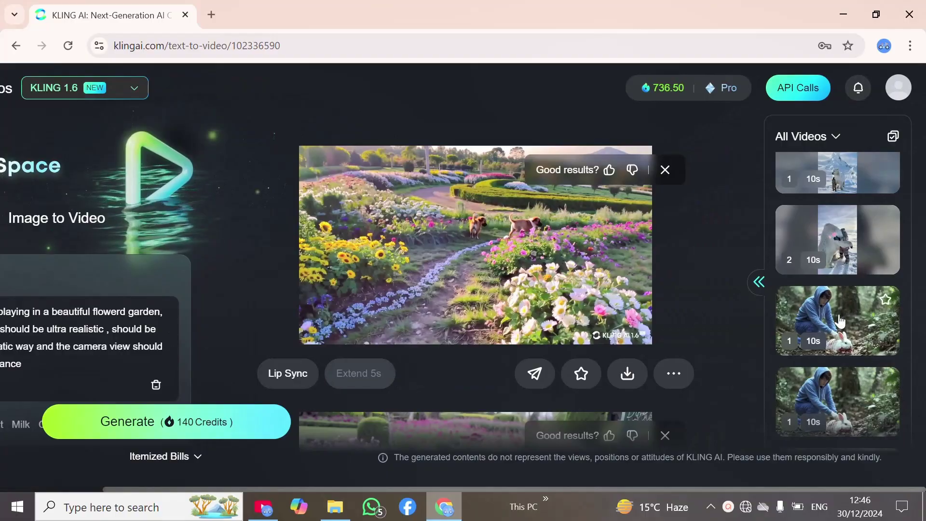
pyautogui.scroll(-5, 839, 321)
pyautogui.scroll(-8, 838, 321)
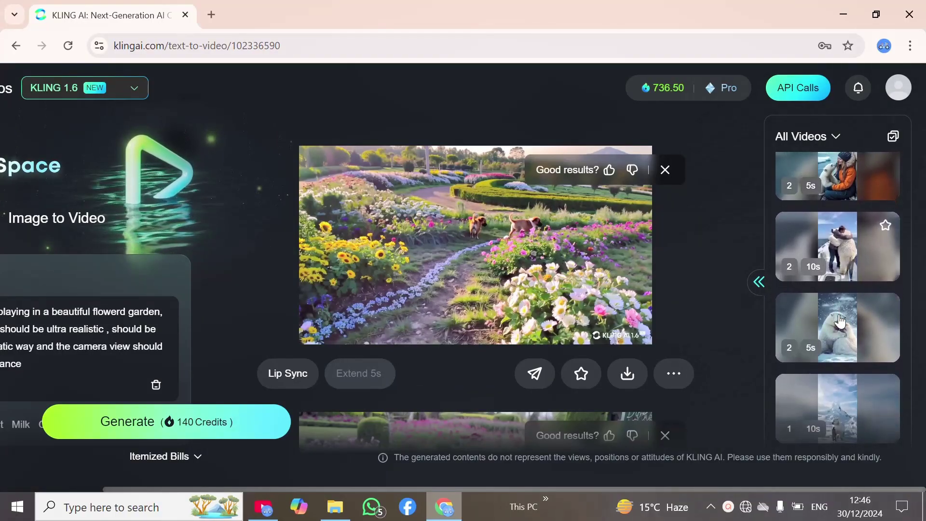
pyautogui.click(829, 359)
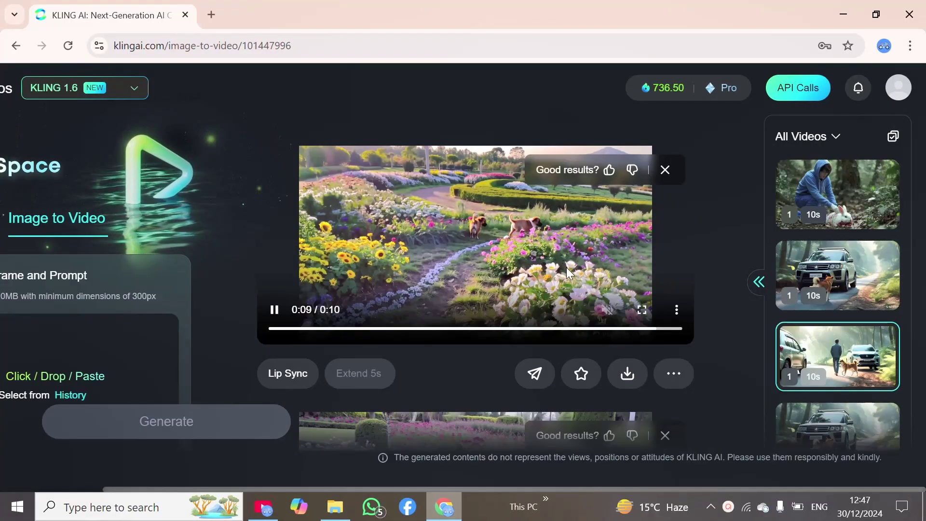
# Pause the puppies garden clip, play it full screen, then exit full screen
pyautogui.scroll(-3, 566, 267)
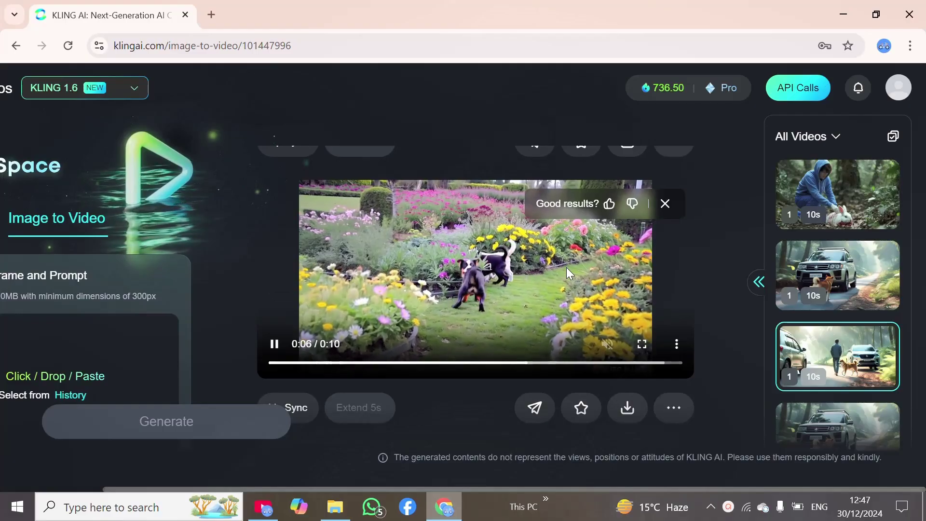
pyautogui.click(274, 344)
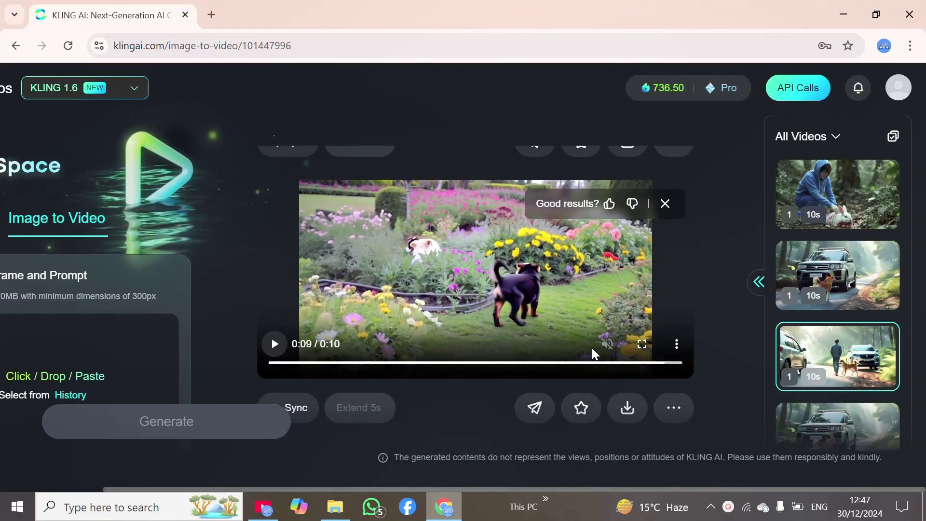
pyautogui.click(642, 345)
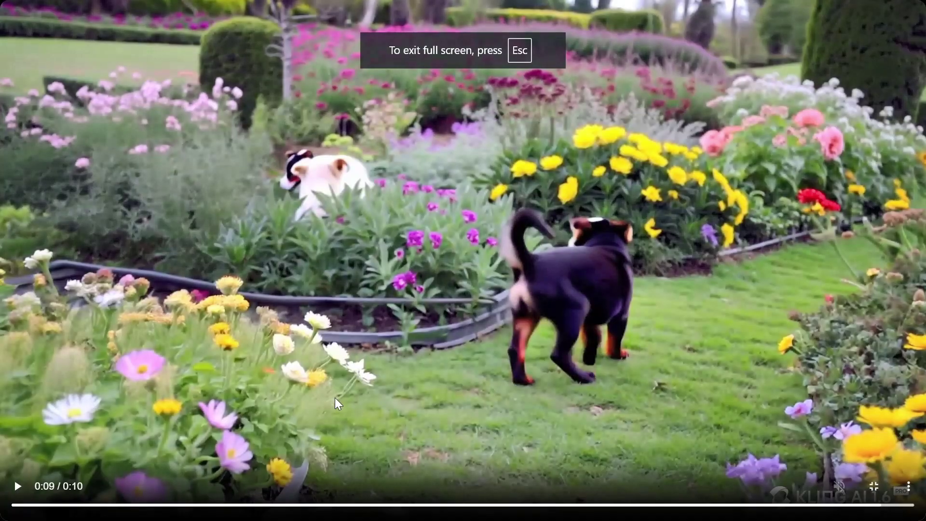
pyautogui.click(18, 487)
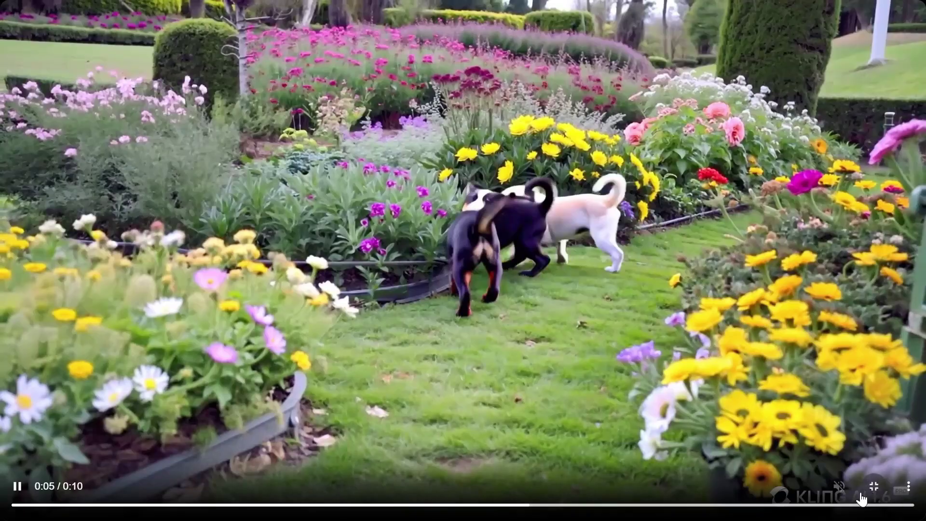
pyautogui.click(873, 487)
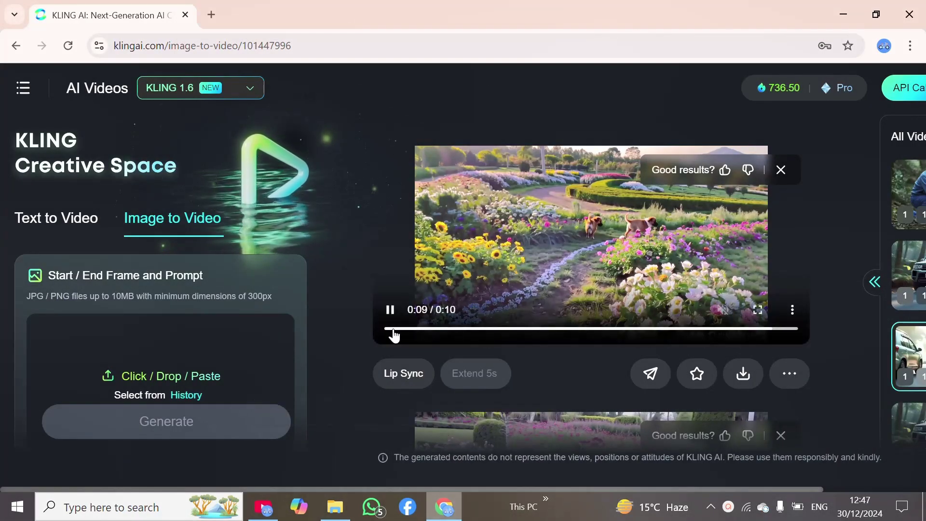
# Replay the puppies garden clip from the beginning
pyautogui.scroll(-5, 496, 303)
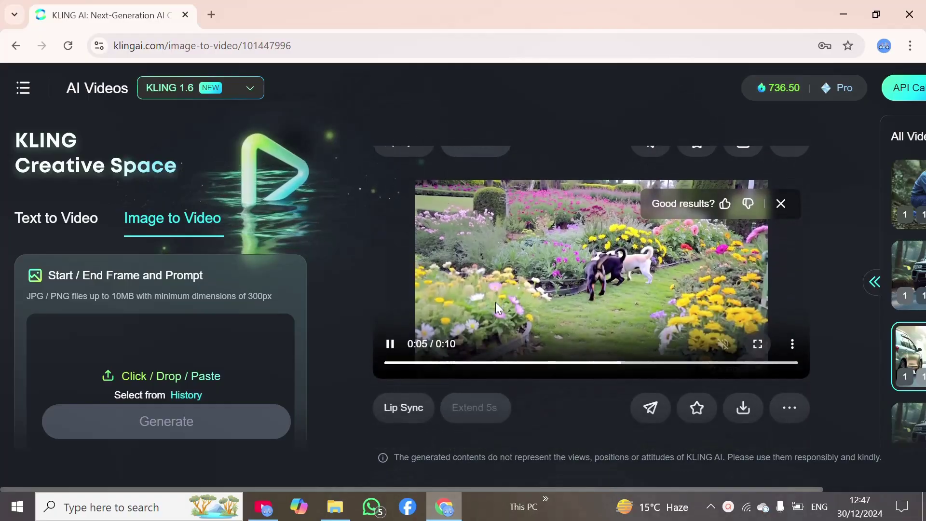
pyautogui.scroll(3, 496, 302)
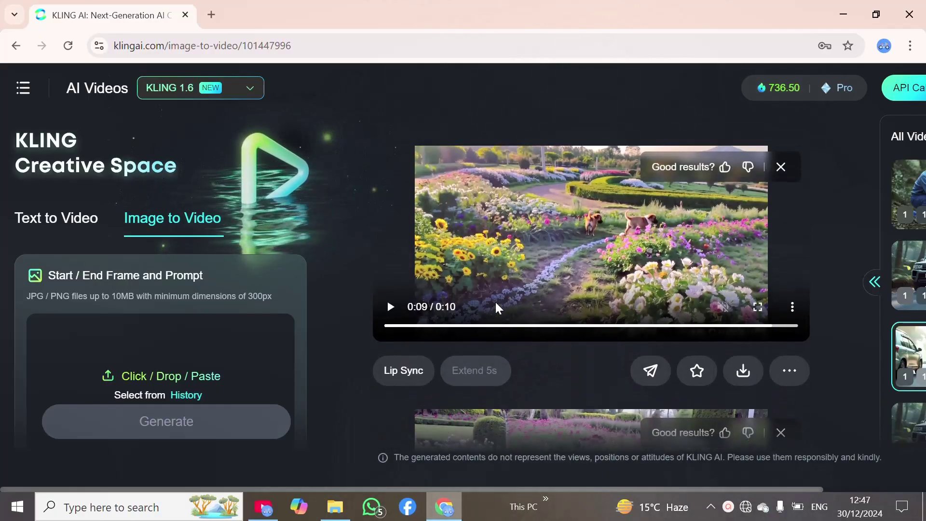
pyautogui.scroll(-3, 496, 302)
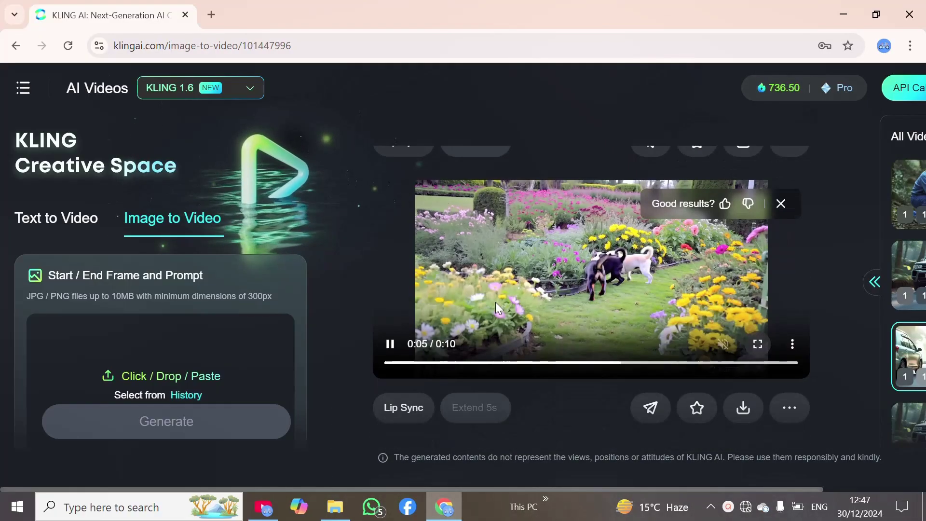
pyautogui.click(387, 368)
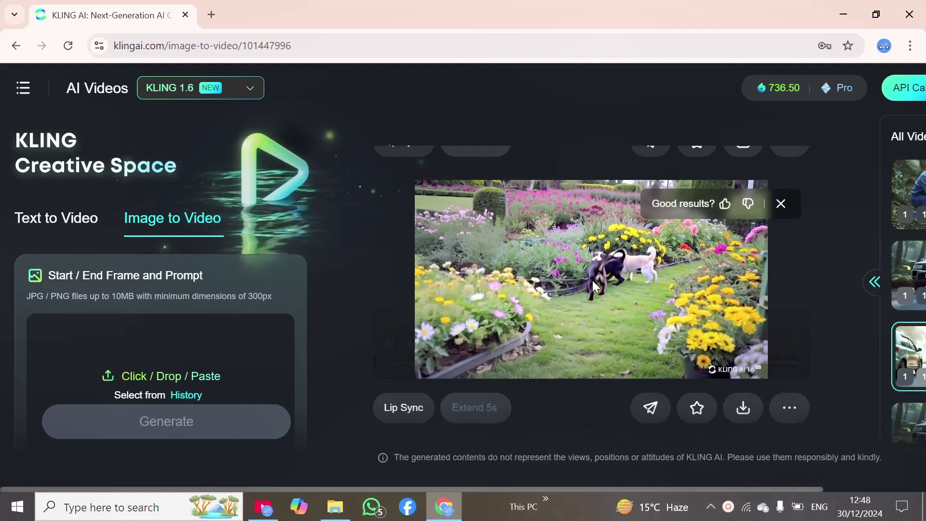
# Show the download options for the garden path clip
pyautogui.hscroll(3, 592, 280)
pyautogui.scroll(5, 563, 271)
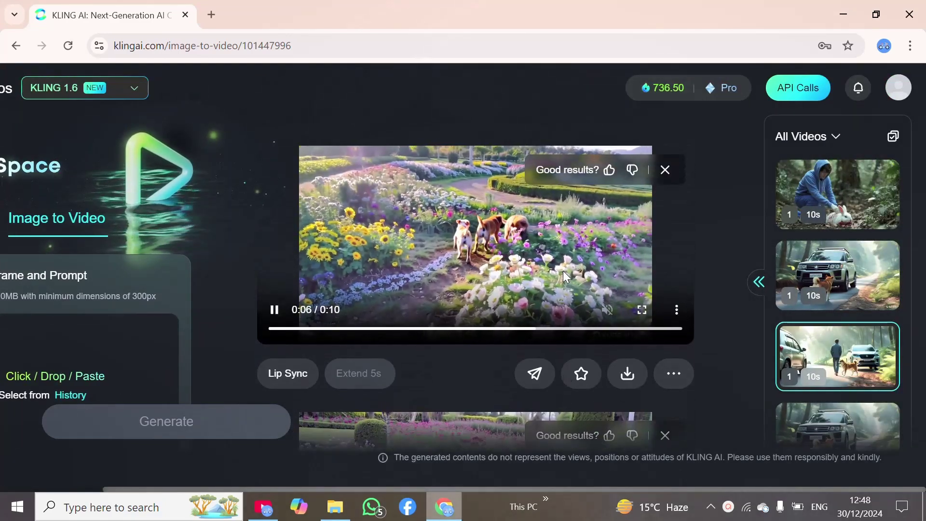
pyautogui.click(627, 374)
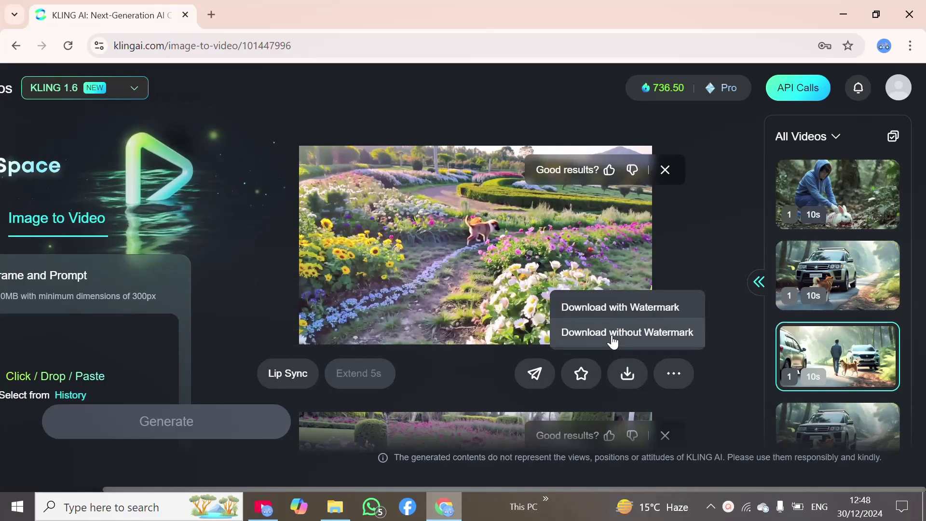
# Download the clip without watermark and check both puppies MP4s (19,372 KB, 3,580 KB) in Downloads
pyautogui.click(612, 337)
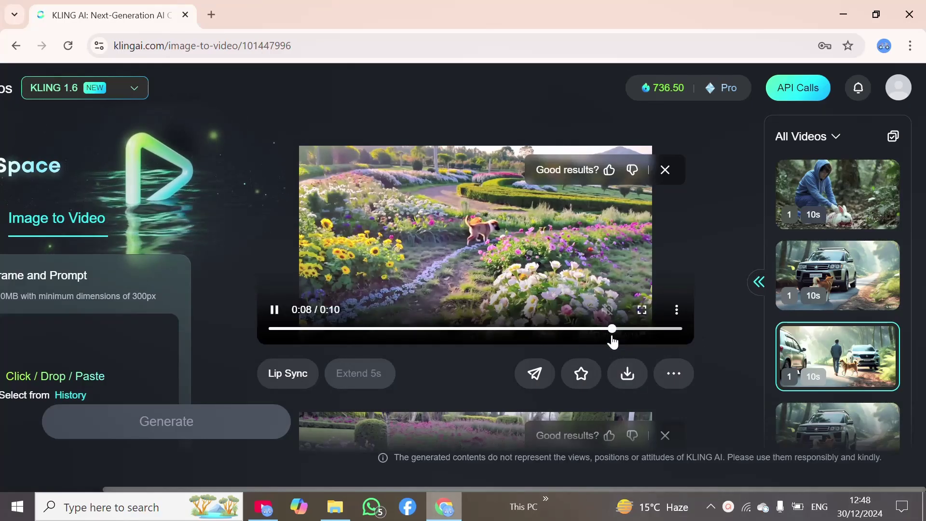
pyautogui.scroll(-5, 569, 277)
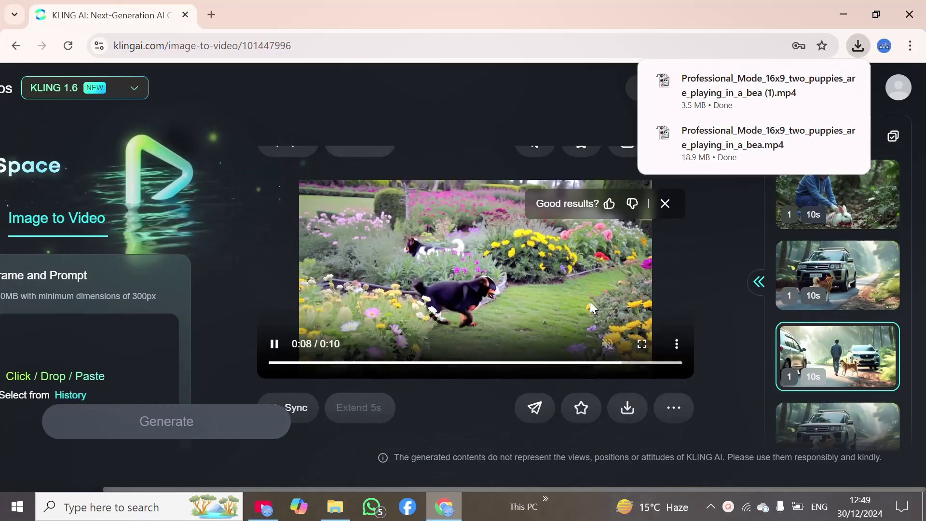
pyautogui.click(858, 46)
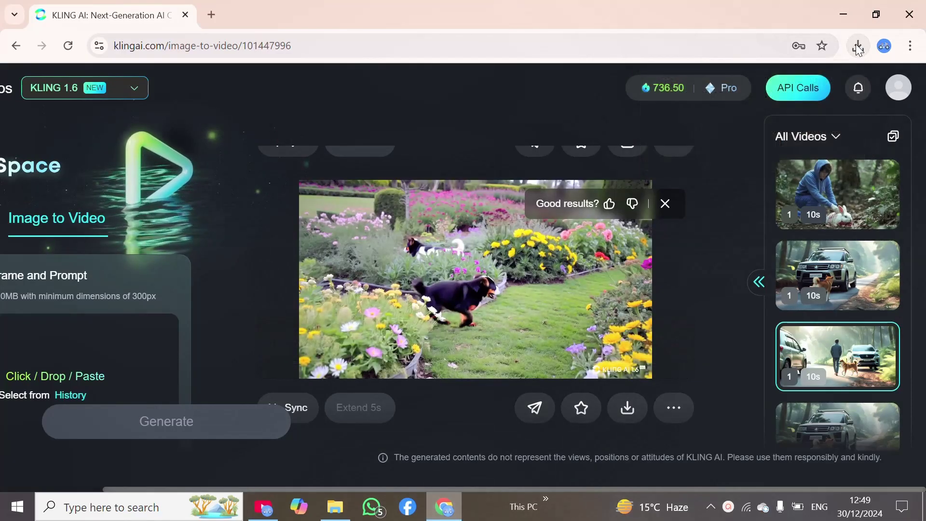
pyautogui.moveTo(515, 262)
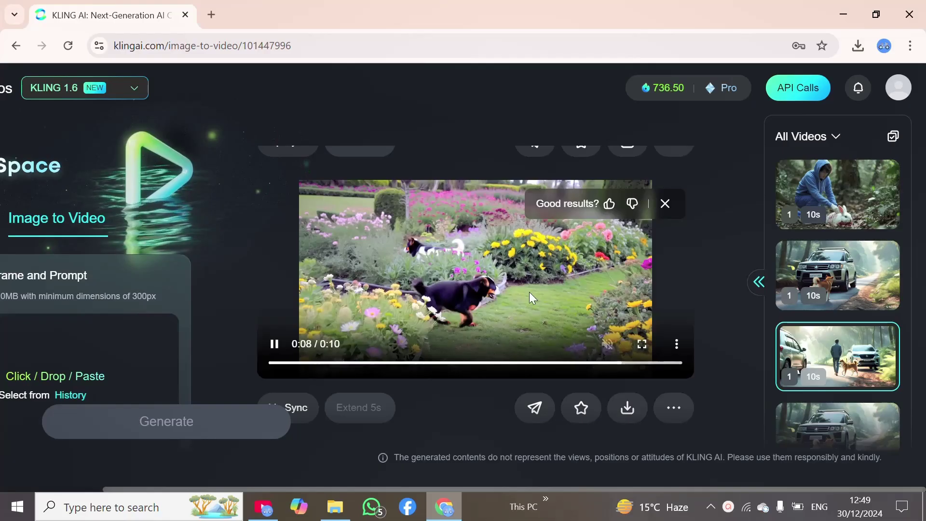
pyautogui.click(336, 511)
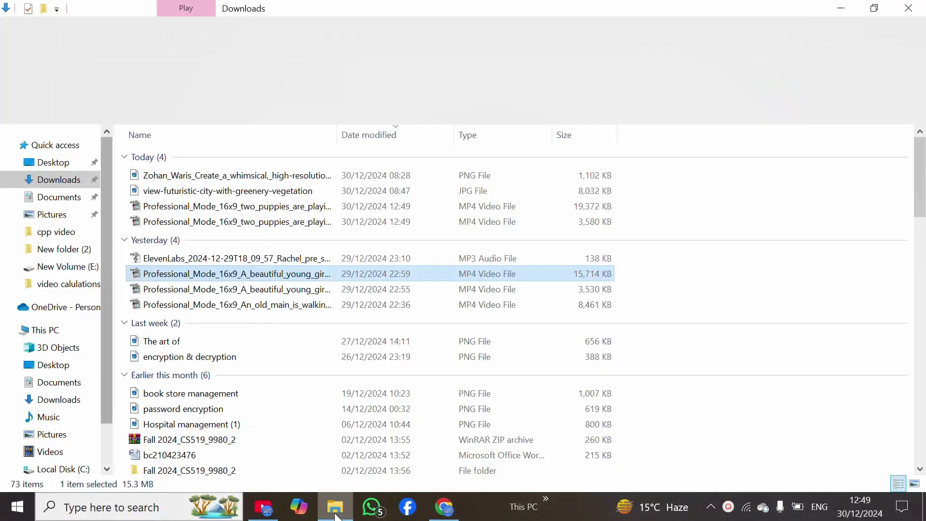
# Play the 19,372 KB and 3,580 KB puppies videos maximized in Media Player Classic
pyautogui.click(217, 207)
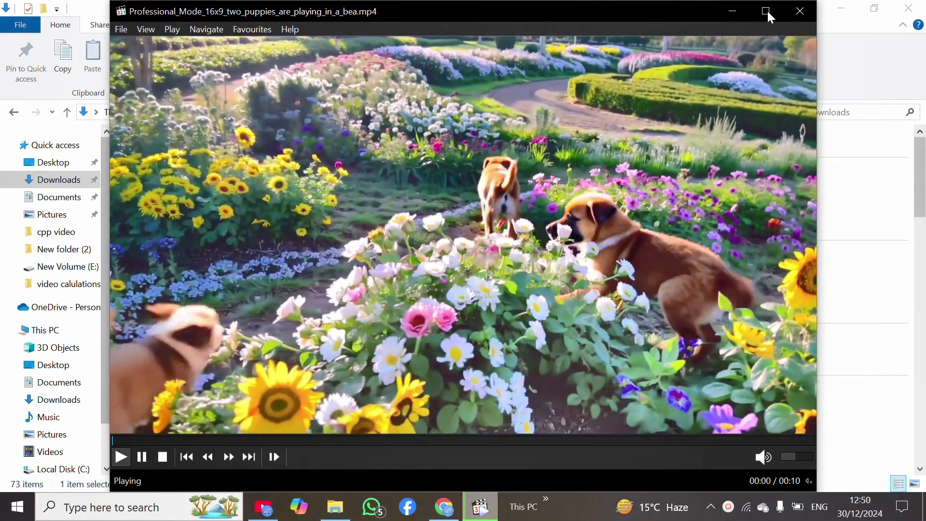
pyautogui.click(766, 11)
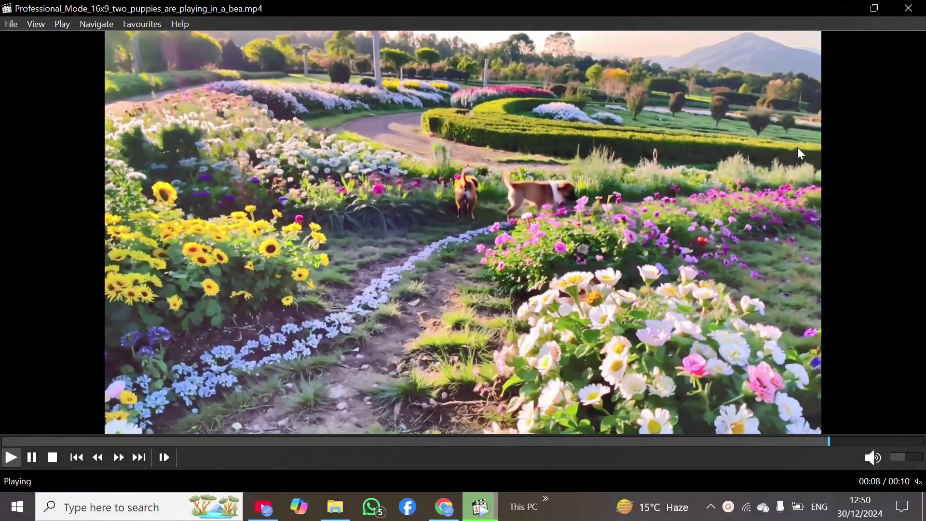
pyautogui.hotkey('alt', 'F4')
pyautogui.click(318, 225)
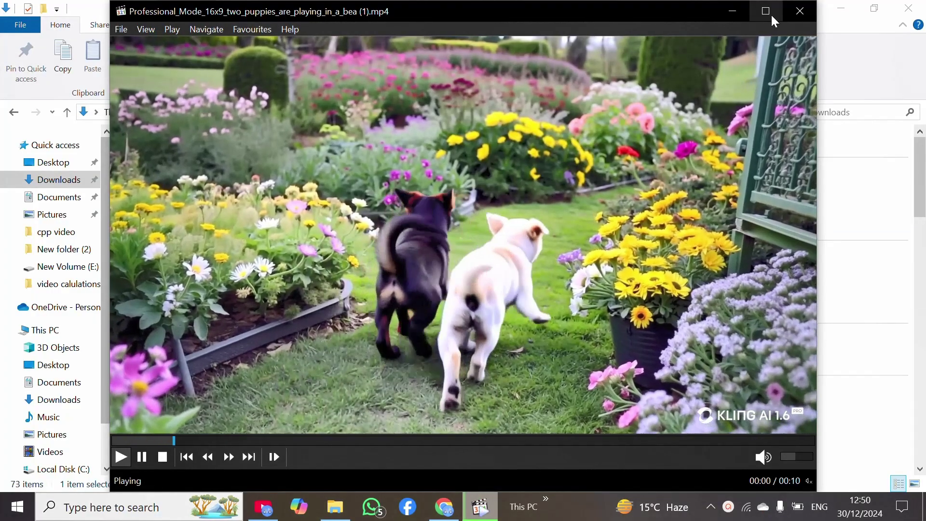
pyautogui.click(765, 11)
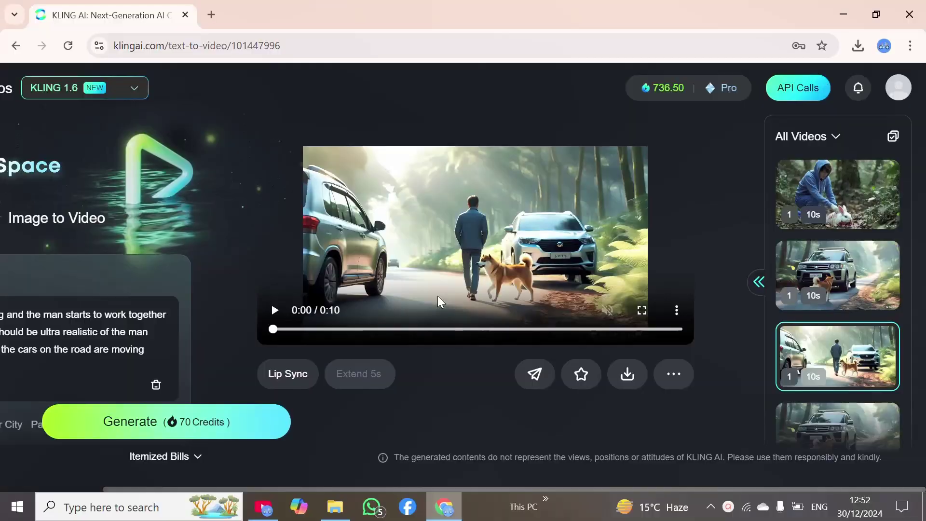
# Play the man-and-shiba-inu forest road clip in Kling AI, then scroll the page back left
pyautogui.click(274, 312)
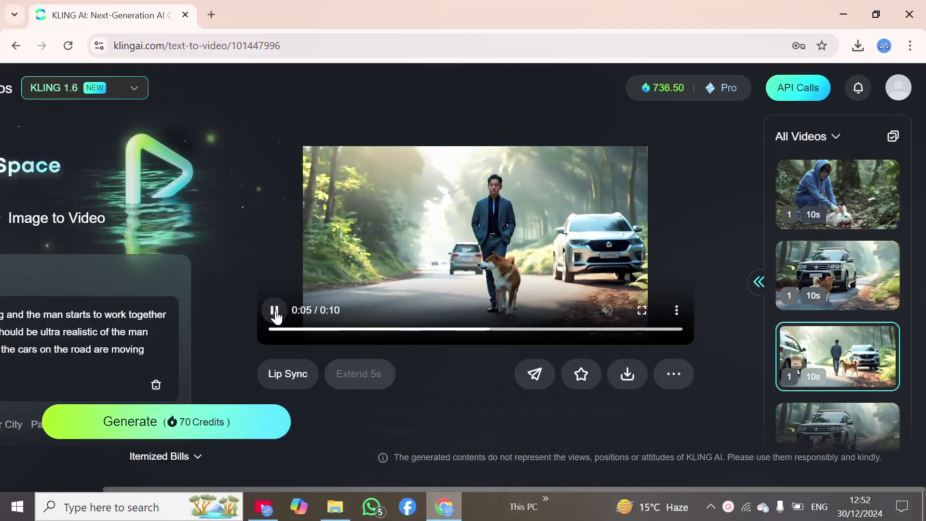
pyautogui.hscroll(-3, 358, 301)
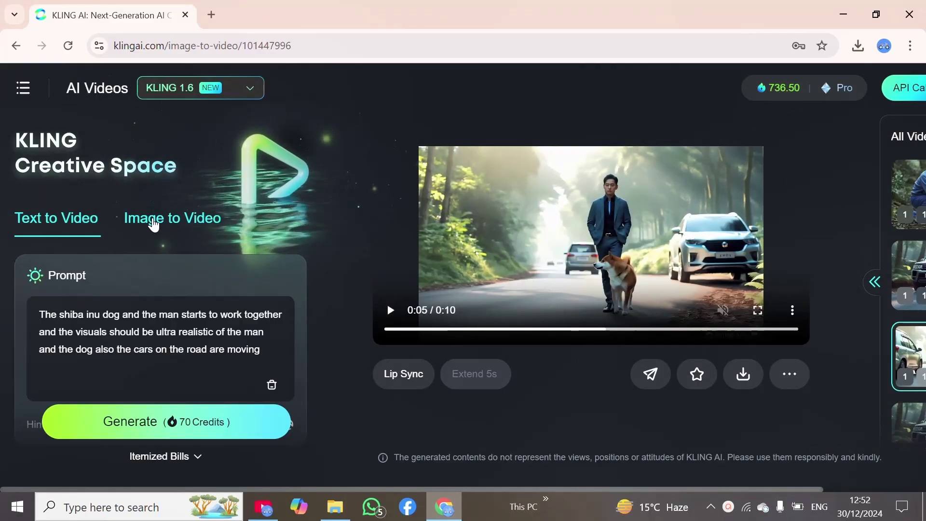
# Switch Kling AI to Image to Video and remove the existing start-frame image
pyautogui.click(153, 223)
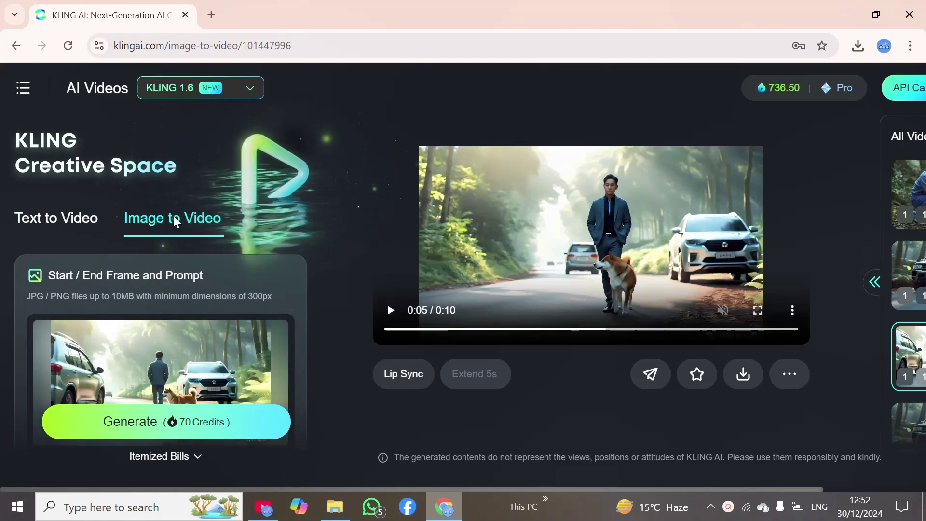
pyautogui.scroll(-3, 215, 241)
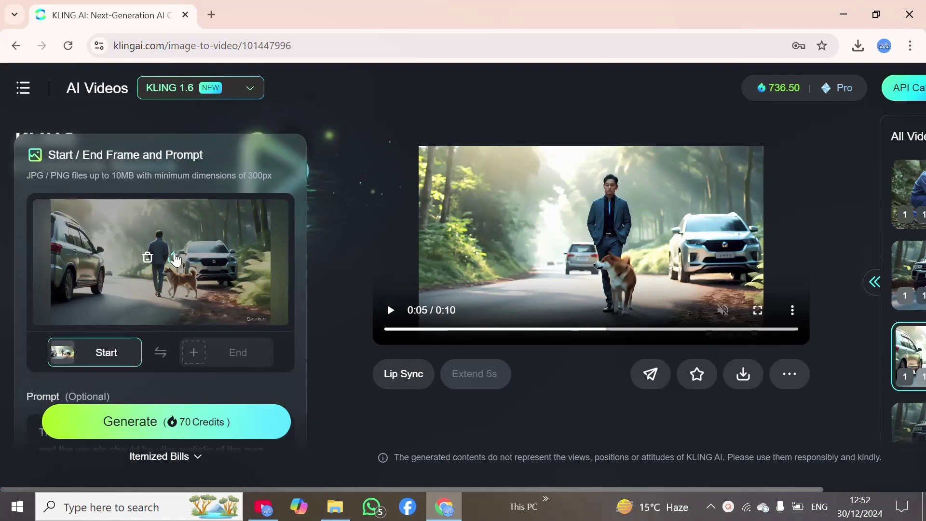
pyautogui.click(148, 258)
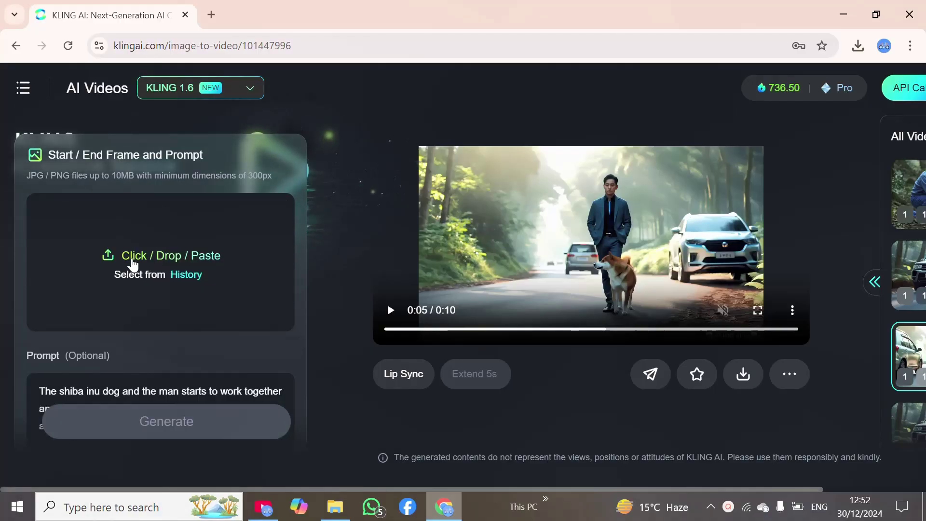
# Upload view-futuristic-city-with-greenery-vegetation from Downloads as the new start frame
pyautogui.click(133, 265)
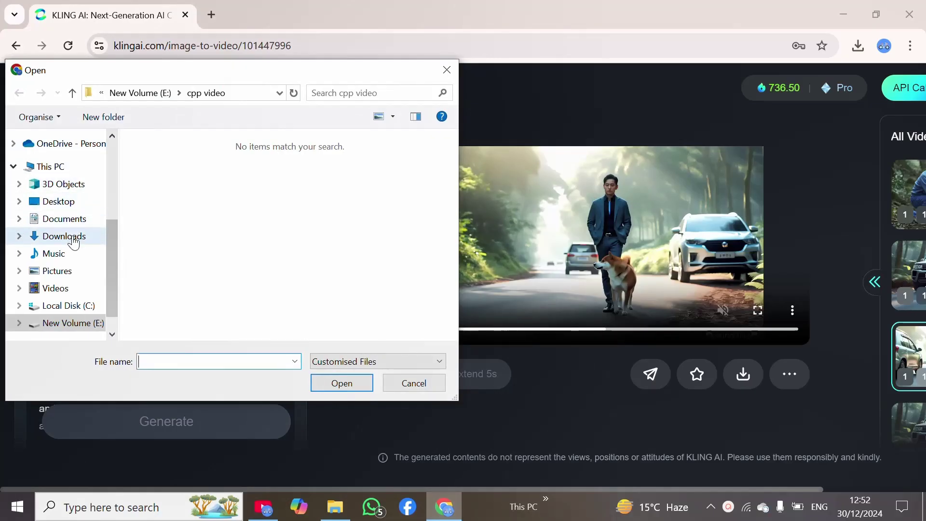
pyautogui.scroll(2, 74, 243)
pyautogui.scroll(2, 80, 194)
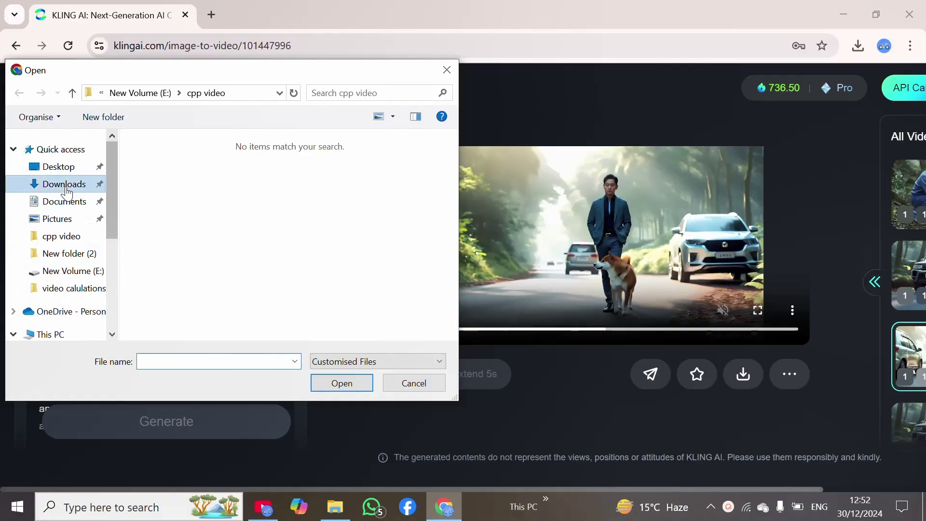
pyautogui.click(65, 184)
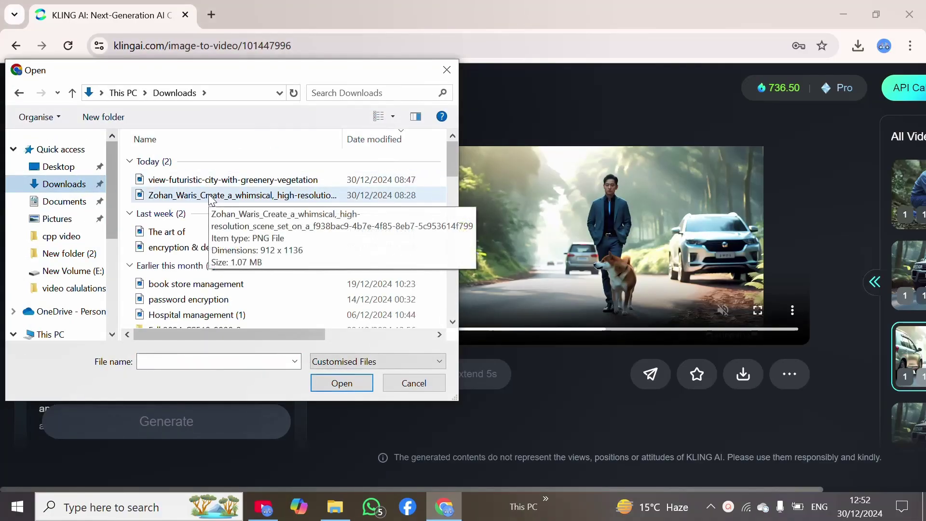
pyautogui.click(212, 185)
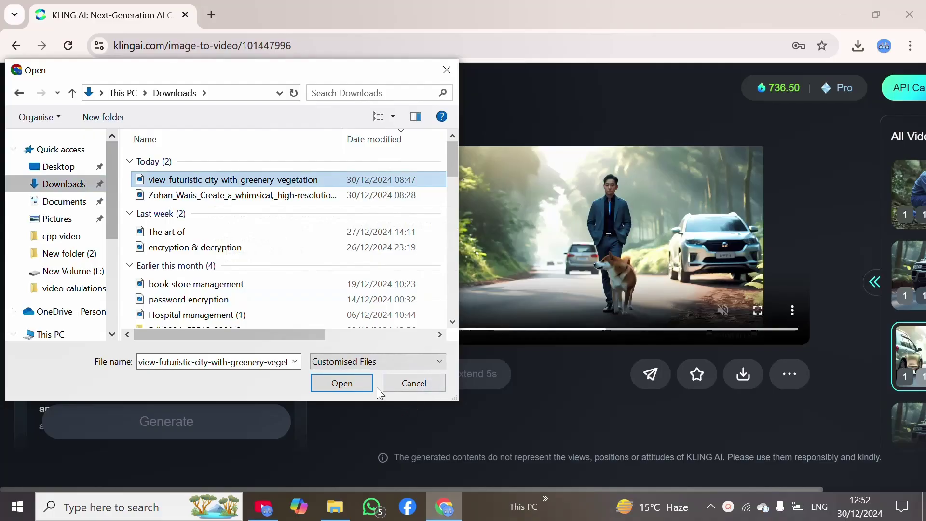
pyautogui.click(360, 385)
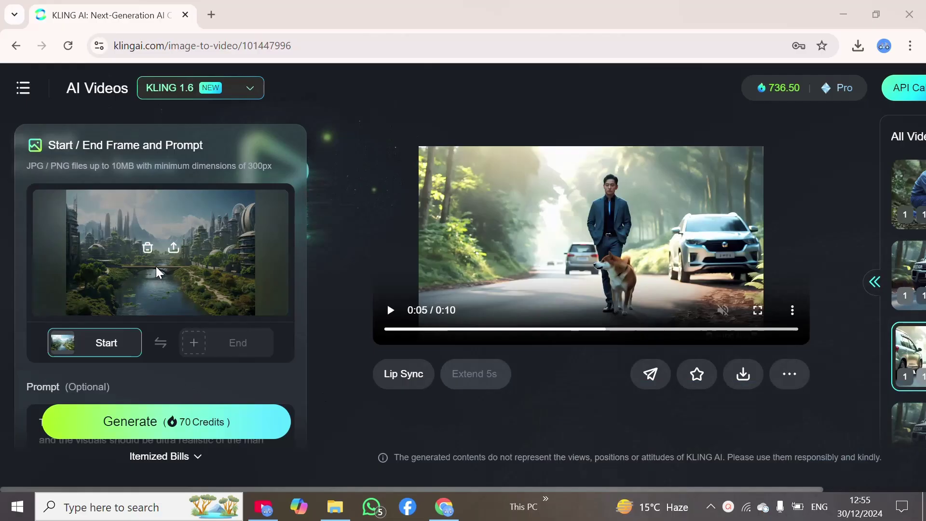
# Replace the shiba inu prompt with the pasted ultra-realistic cinematic city prompt
pyautogui.scroll(-3, 159, 269)
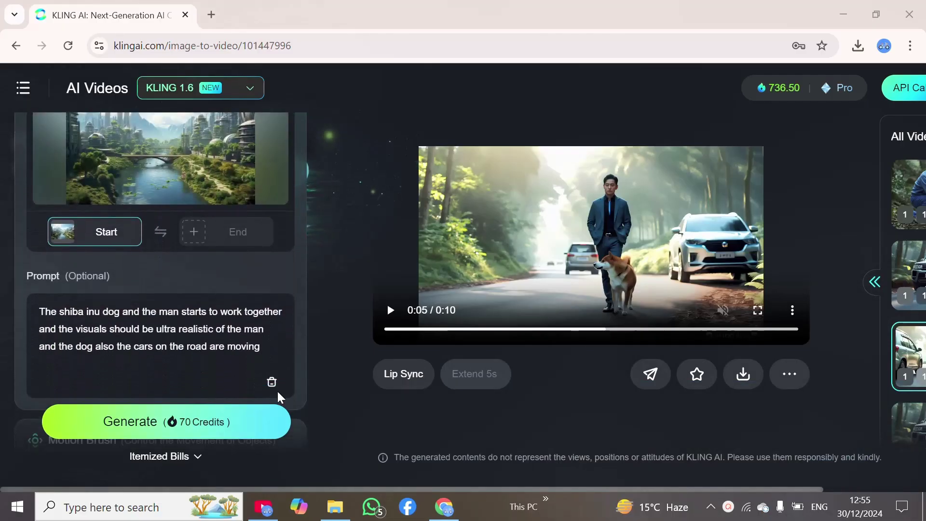
pyautogui.click(273, 385)
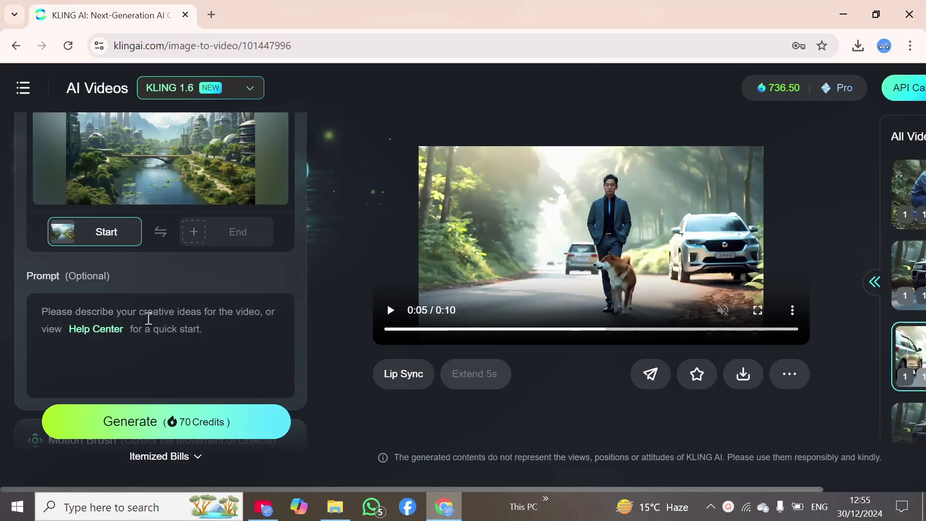
pyautogui.write('the overall video should be ultra realistic , should be taken in a cinematic way and the camera view should be from hard distance')
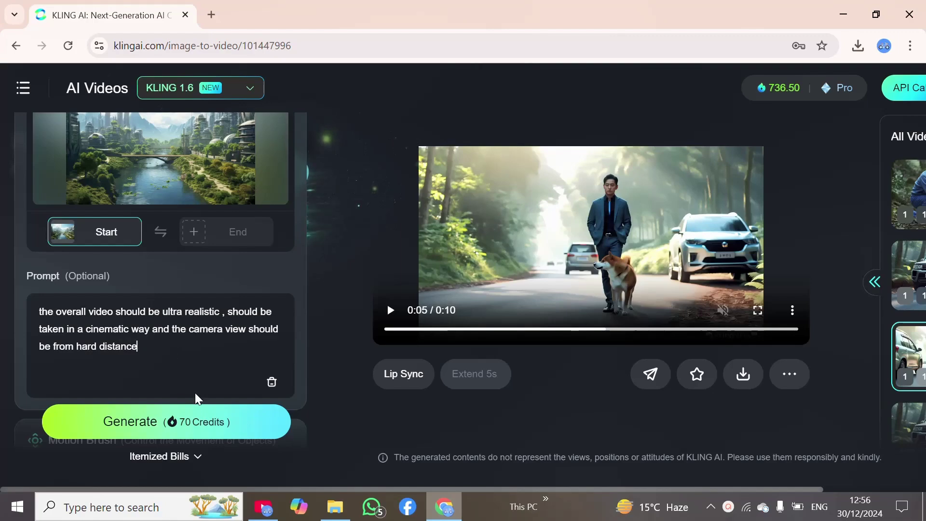
# Set Generating Count to 2 and generate the videos for 140 credits
pyautogui.scroll(-8, 188, 363)
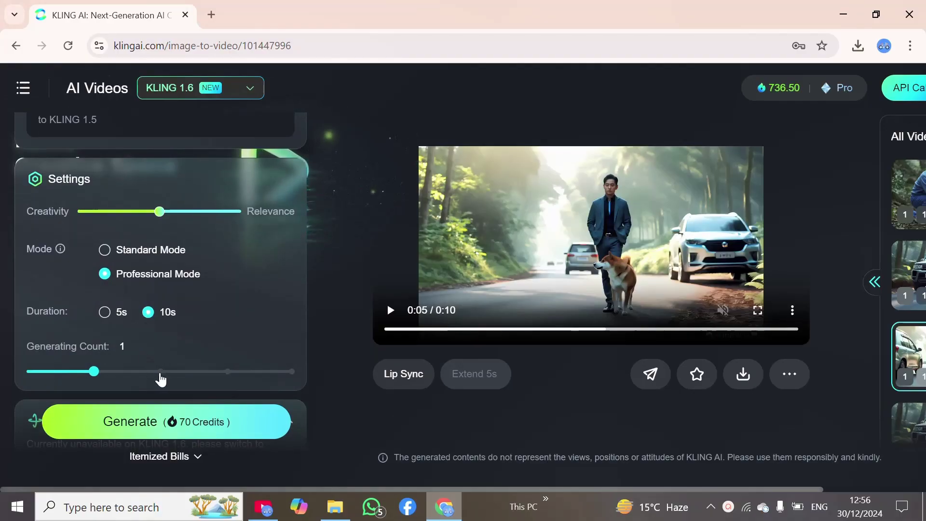
pyautogui.click(160, 372)
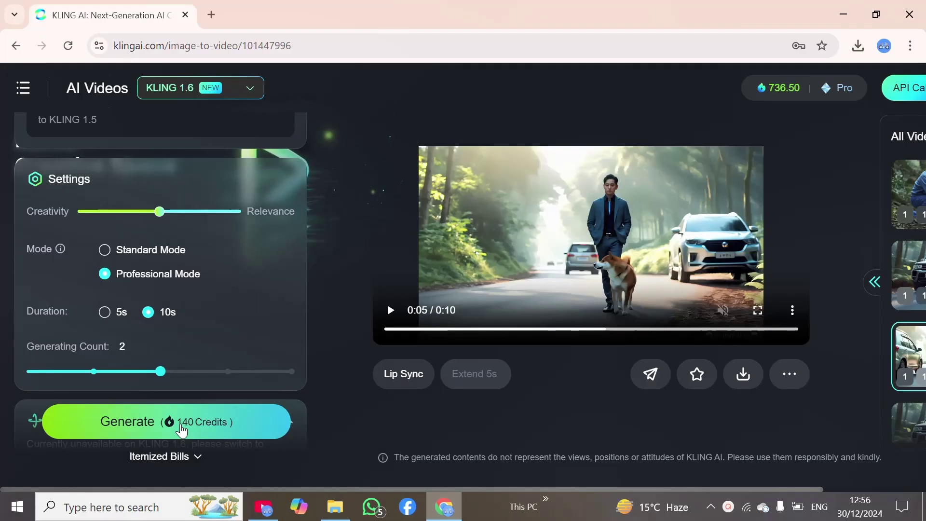
pyautogui.click(181, 430)
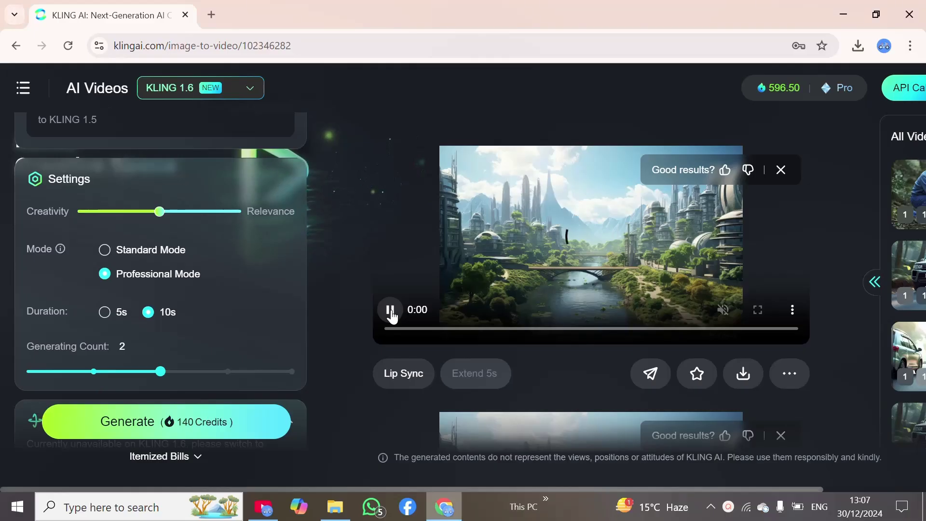
# Pause the generated city river clip and download it without a watermark to Downloads
pyautogui.click(391, 311)
pyautogui.click(741, 375)
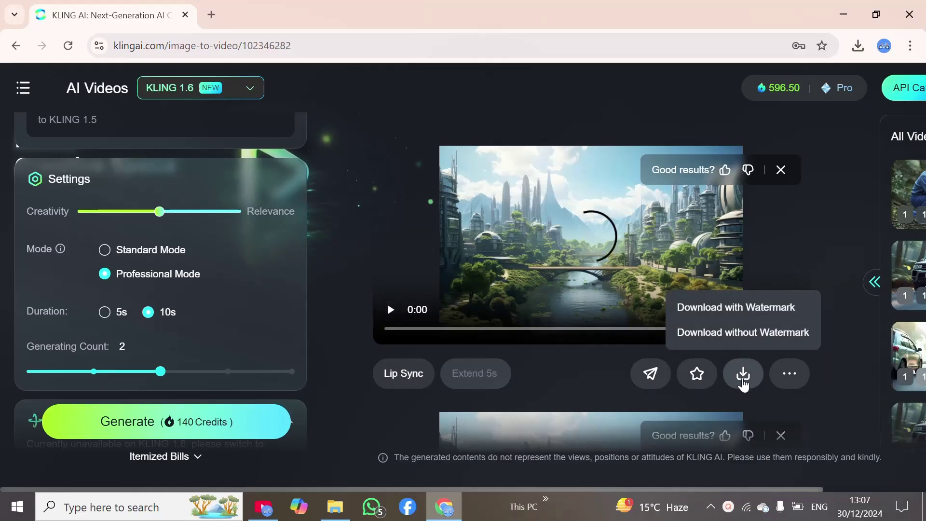
pyautogui.click(743, 378)
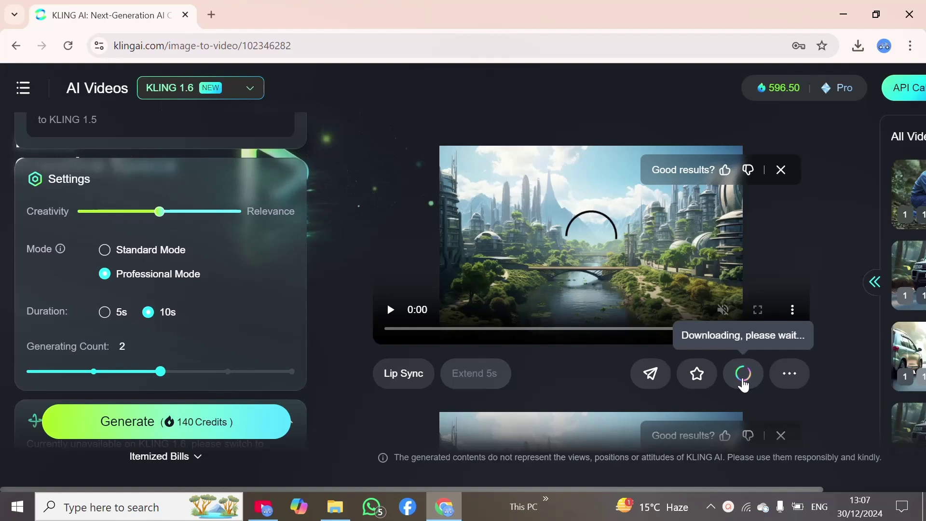
pyautogui.moveTo(743, 384)
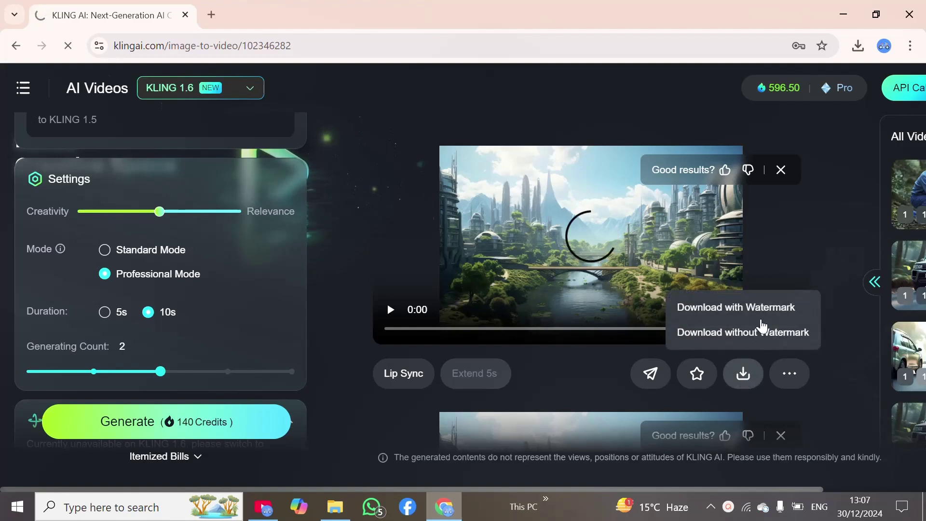
pyautogui.click(757, 339)
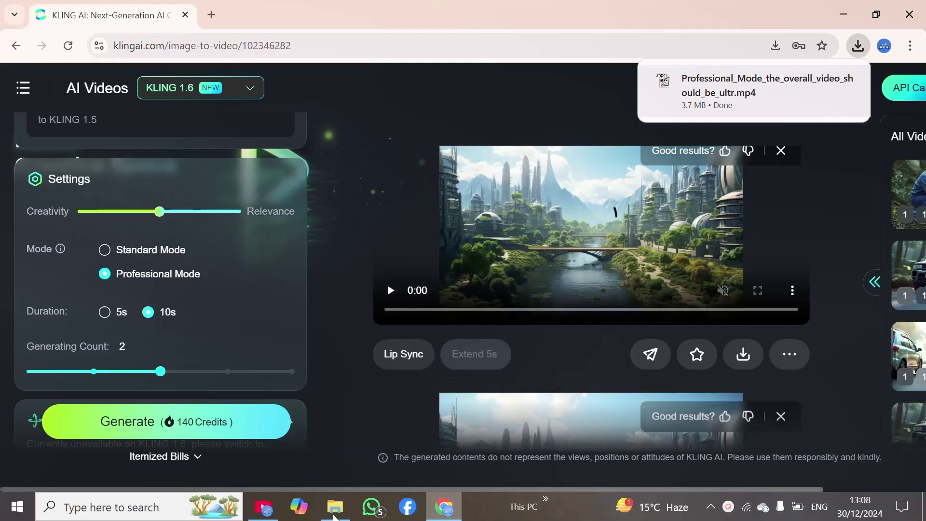
pyautogui.click(336, 515)
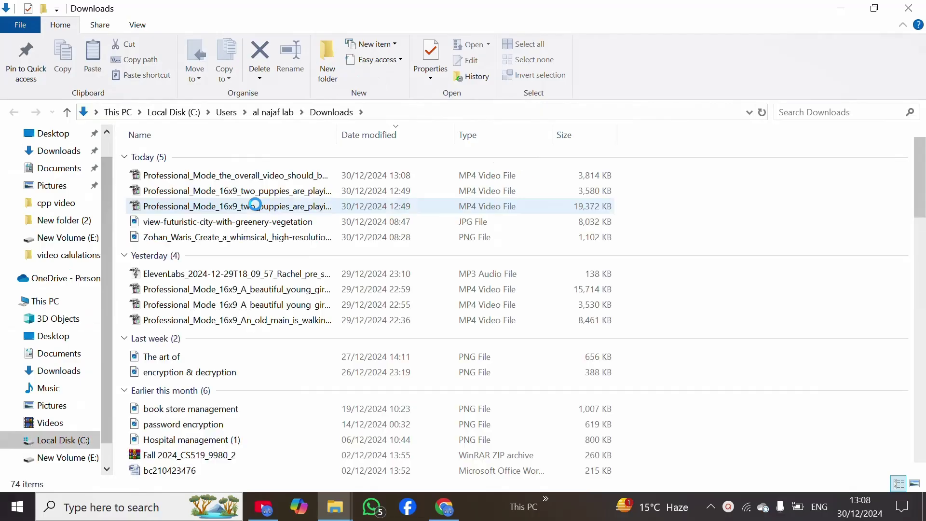
# Play Professional_Mode_the_overall_video_should_be_ultr.mp4 maximized in Media Player Classic, replaying it from the start
pyautogui.doubleClick(246, 175)
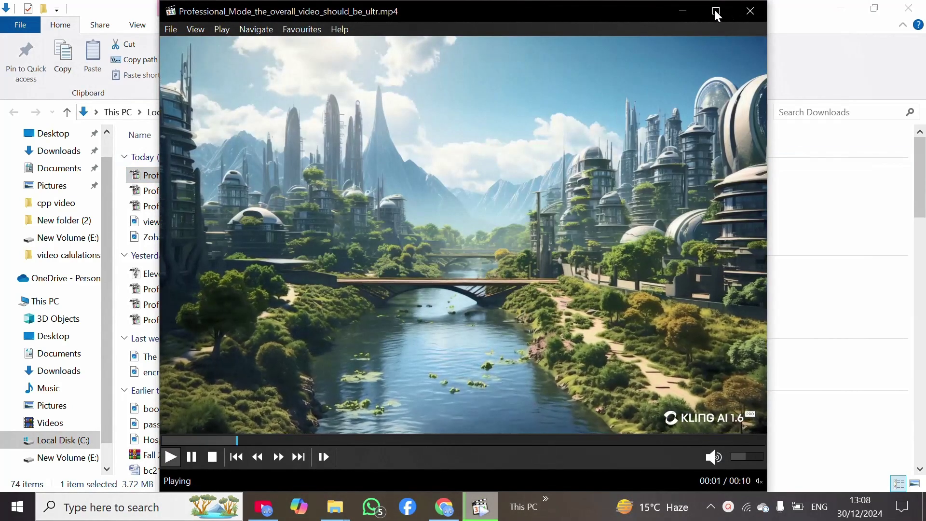
pyautogui.click(716, 11)
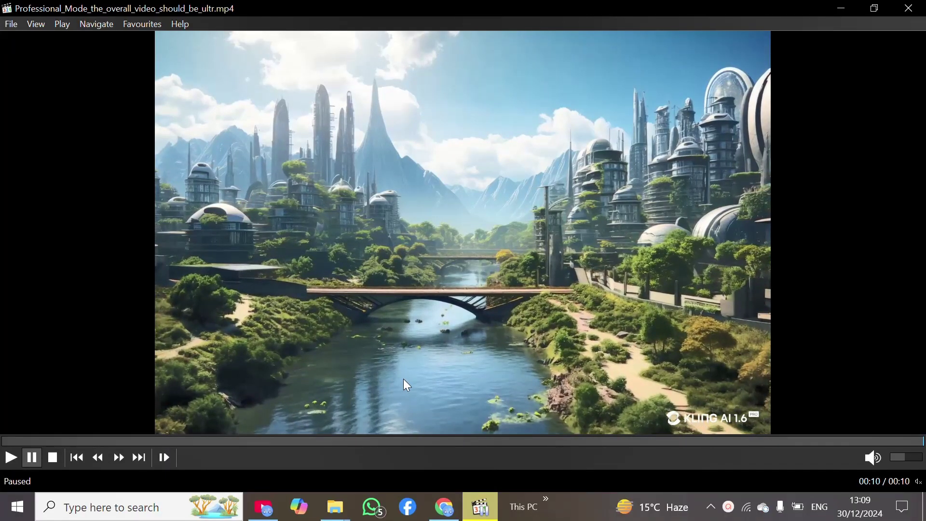
pyautogui.press('Left')
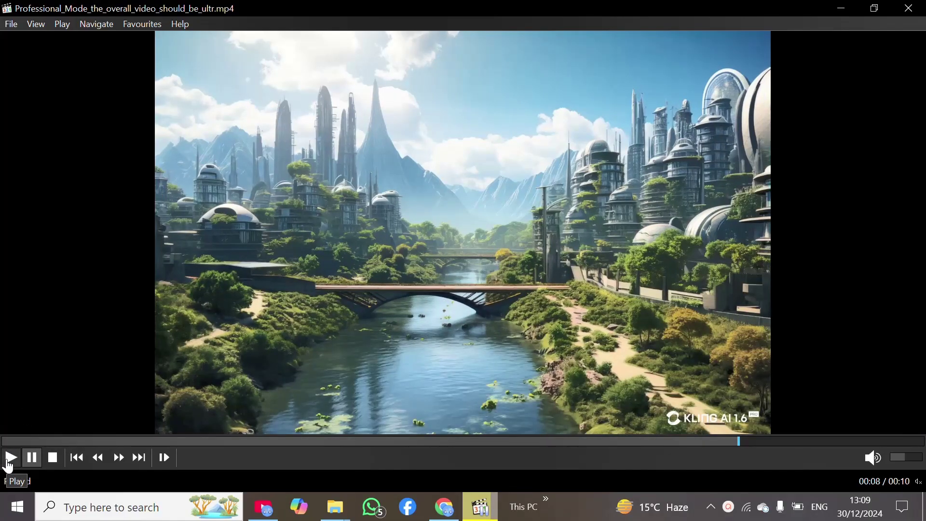
pyautogui.click(9, 460)
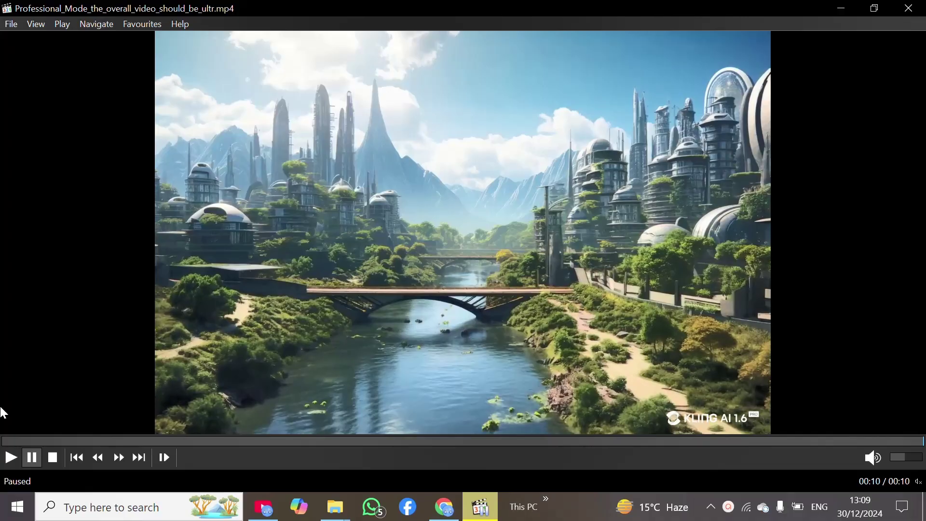
pyautogui.click(10, 457)
# Close Media Player Classic and play the second generated city river clip on Kling's results page
pyautogui.hotkey('alt', 'F4')
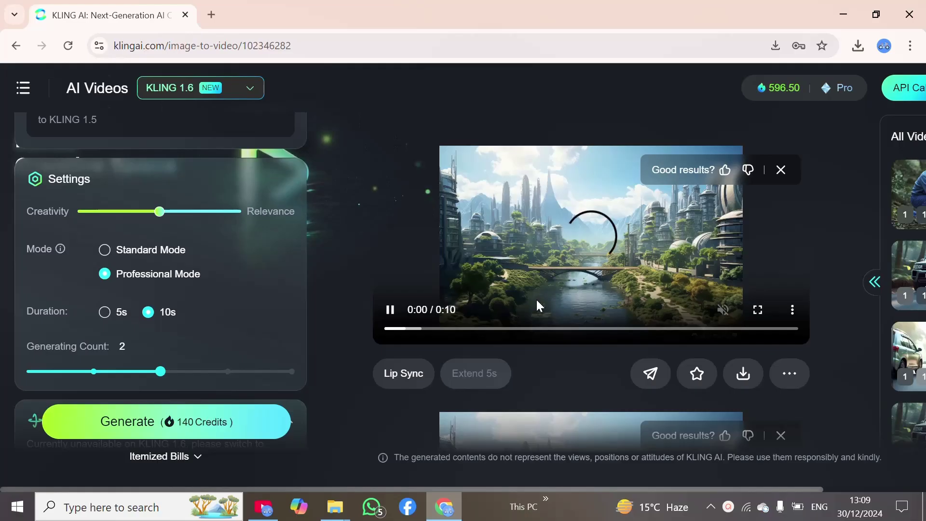
pyautogui.scroll(-5, 536, 298)
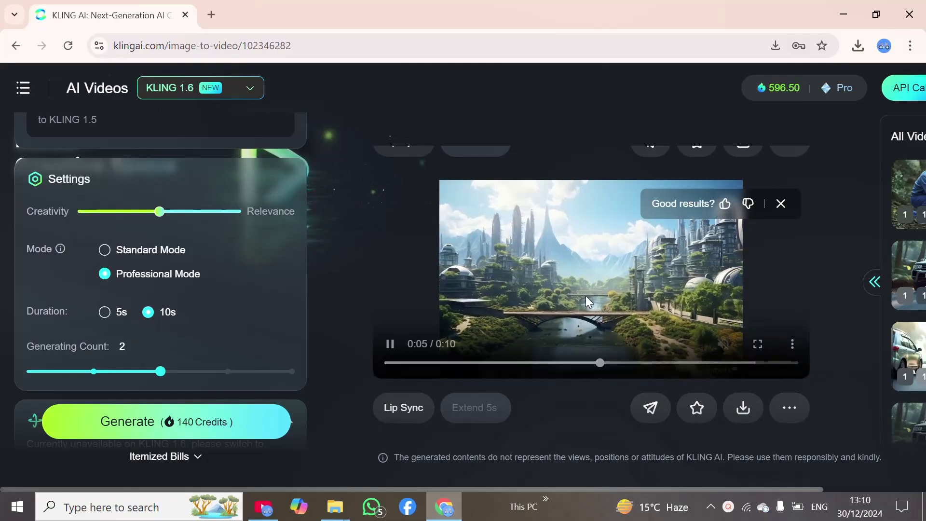
pyautogui.scroll(-1, 558, 288)
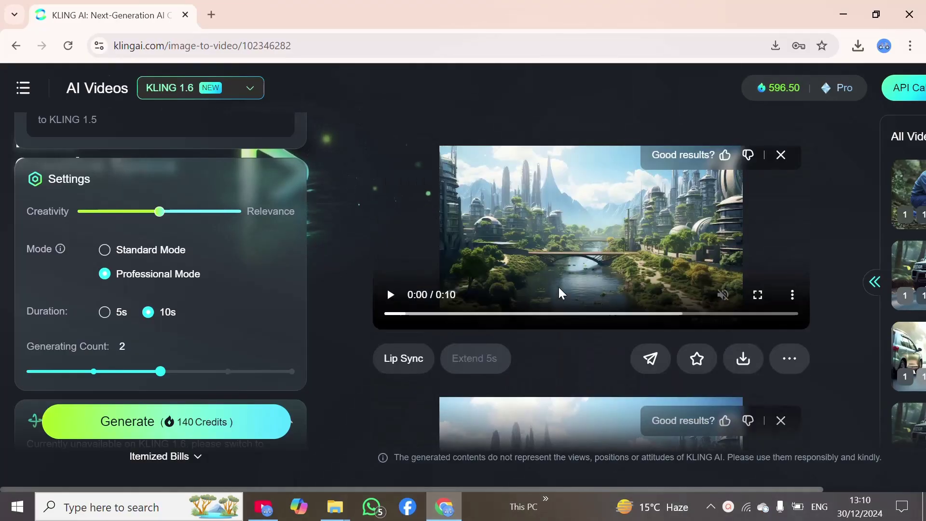
pyautogui.scroll(-3, 502, 403)
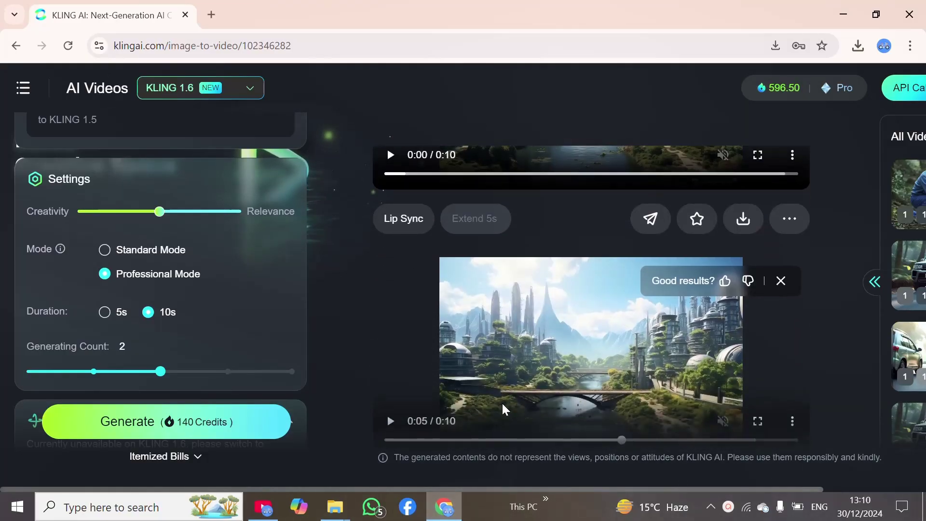
pyautogui.click(503, 405)
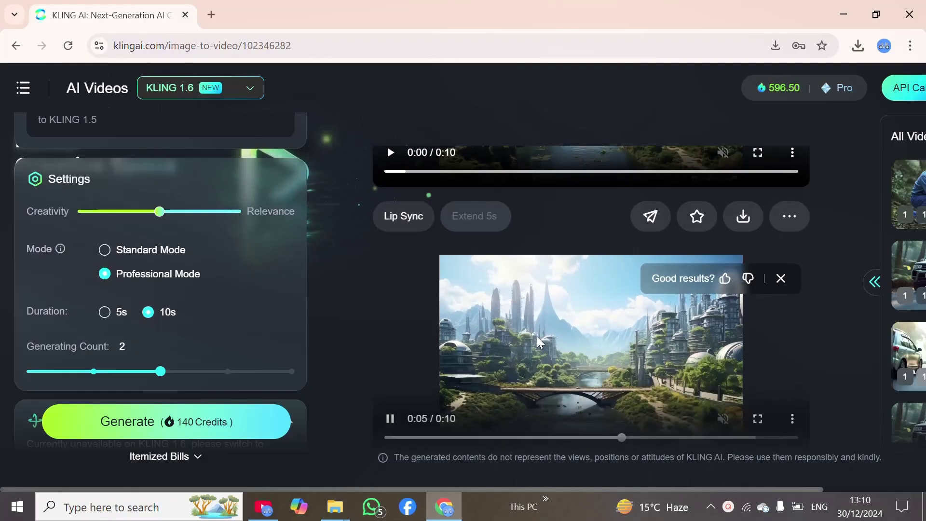
pyautogui.scroll(-3, 537, 336)
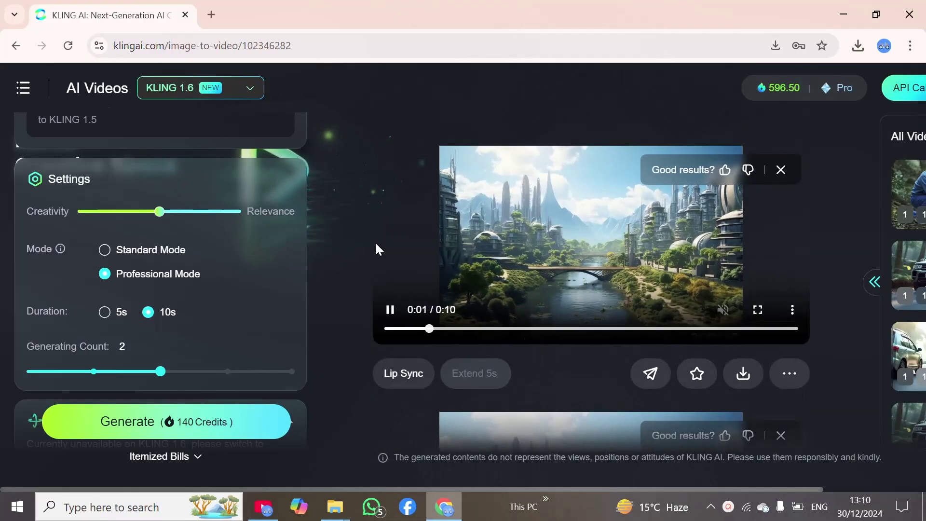